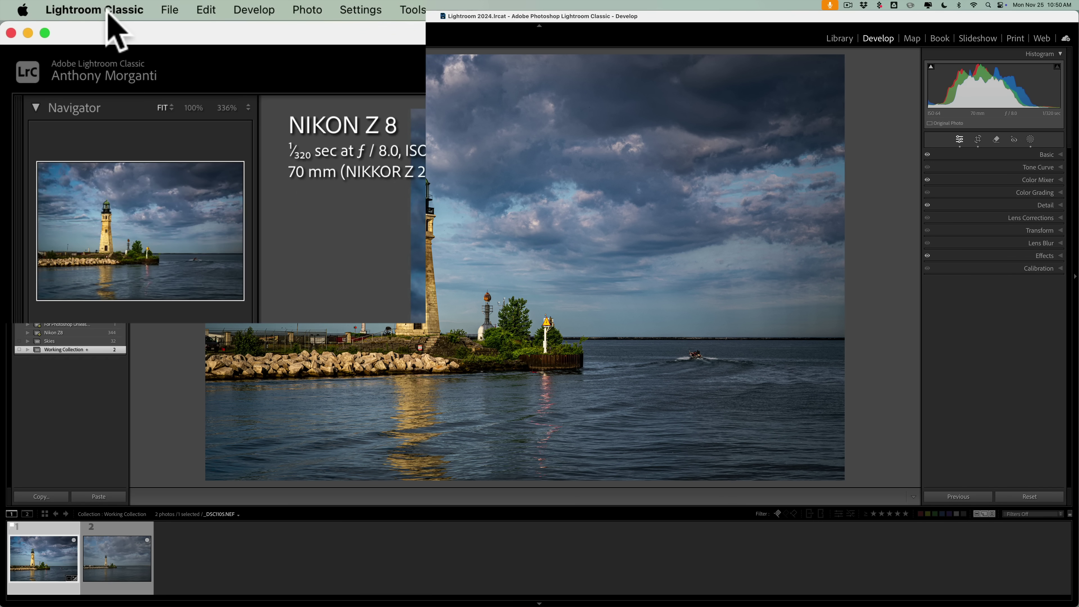
- Choose Lightroom Classic > Preferences… from the menu bar to reach the General settings
left_click(109, 10)
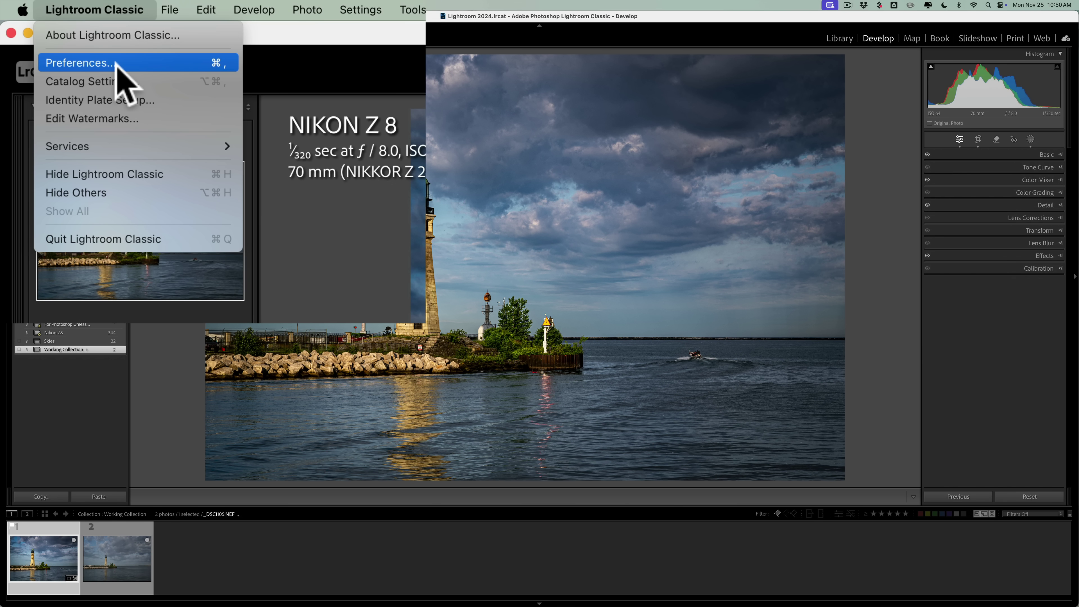
mouse_move(207, 11)
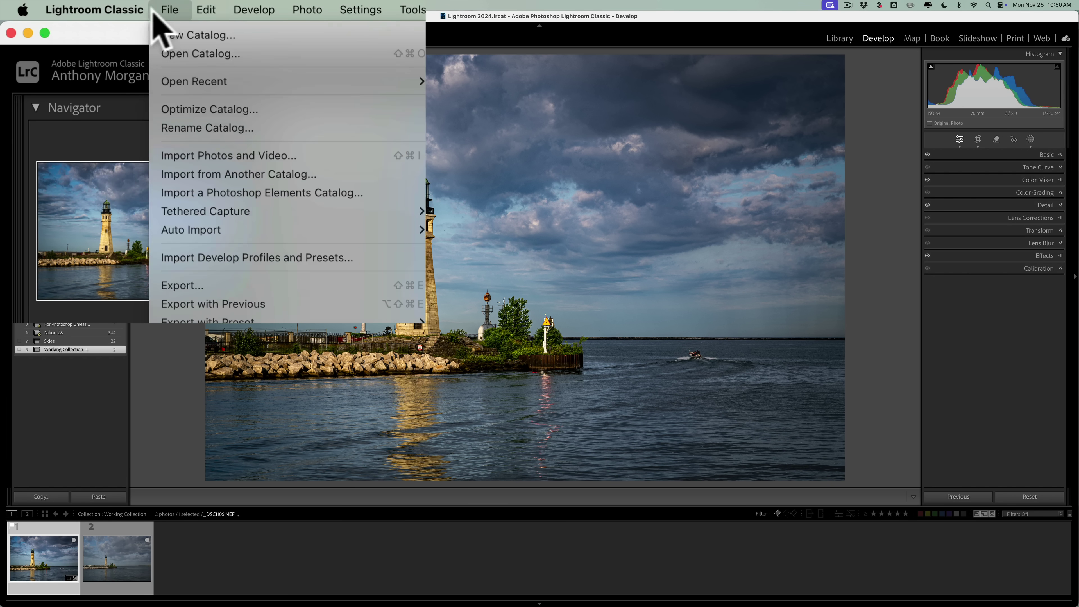
mouse_move(84, 10)
left_click(83, 64)
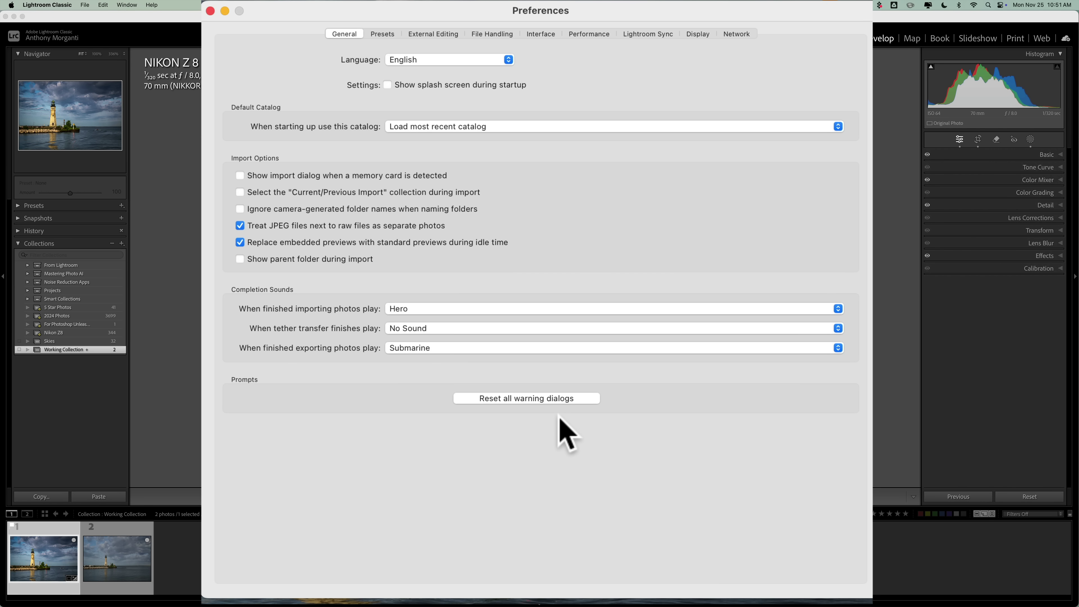
key("alt")
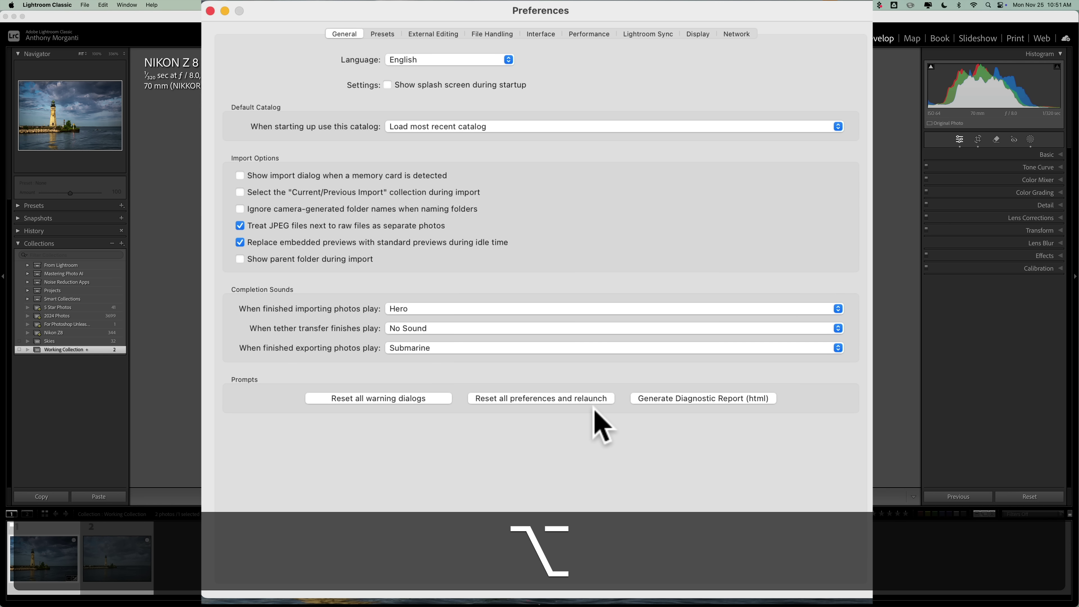
key("alt")
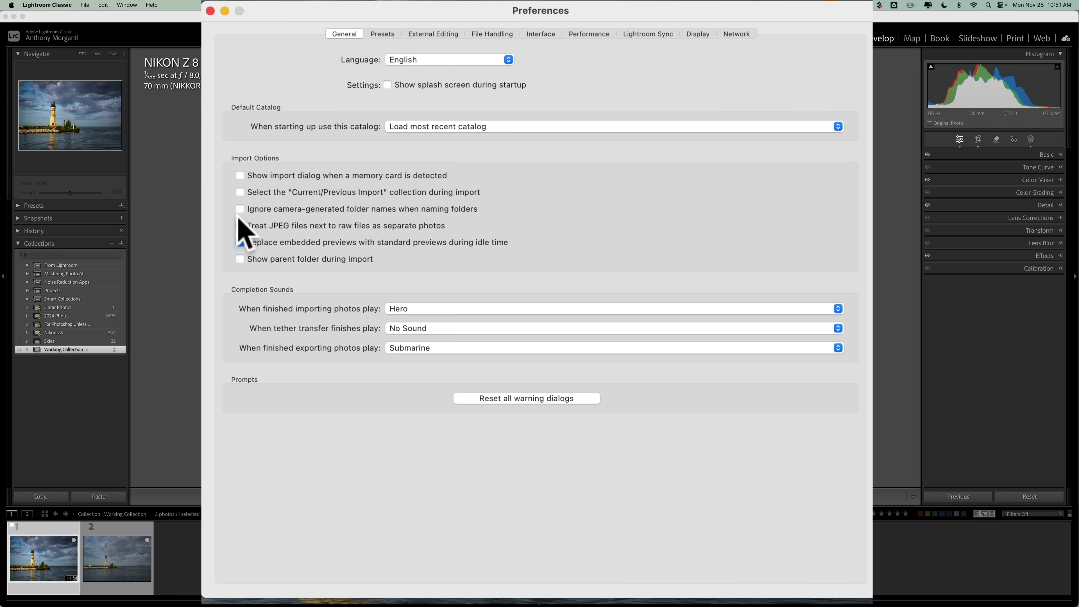
left_click(240, 225)
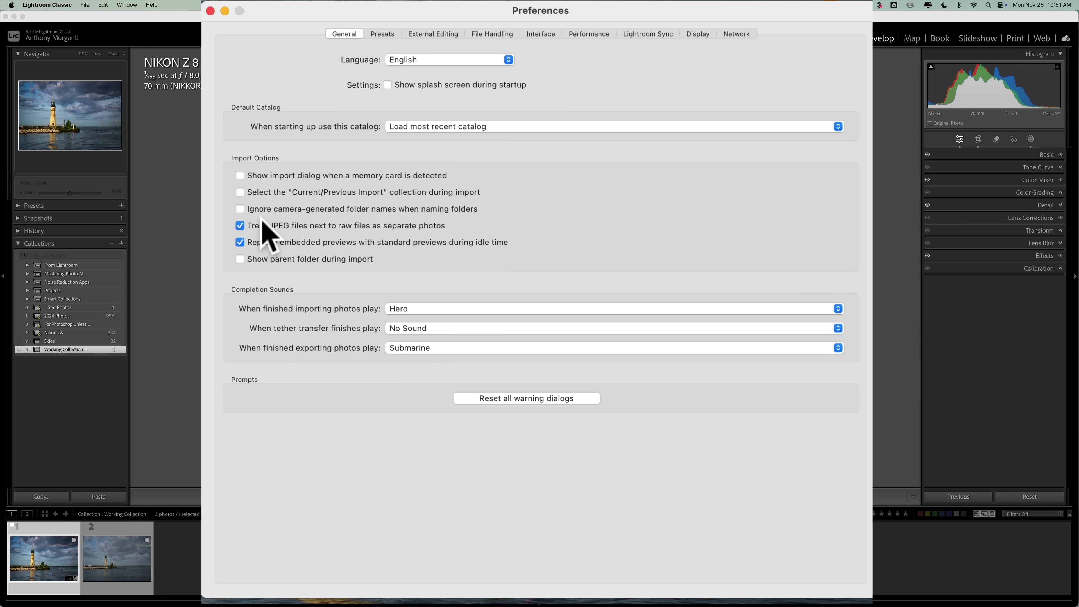
key("alt")
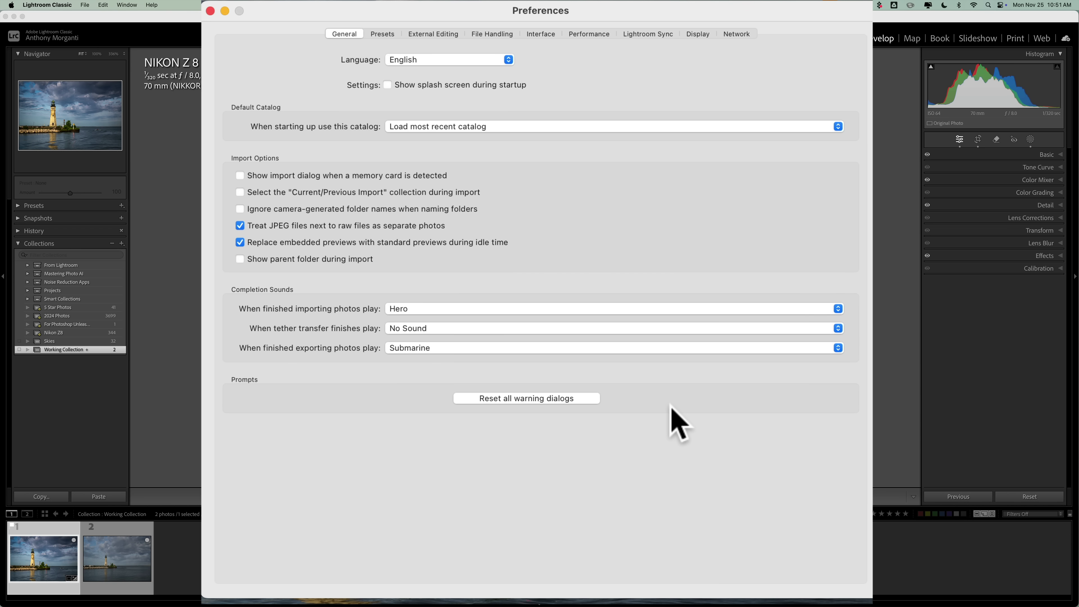
key("alt")
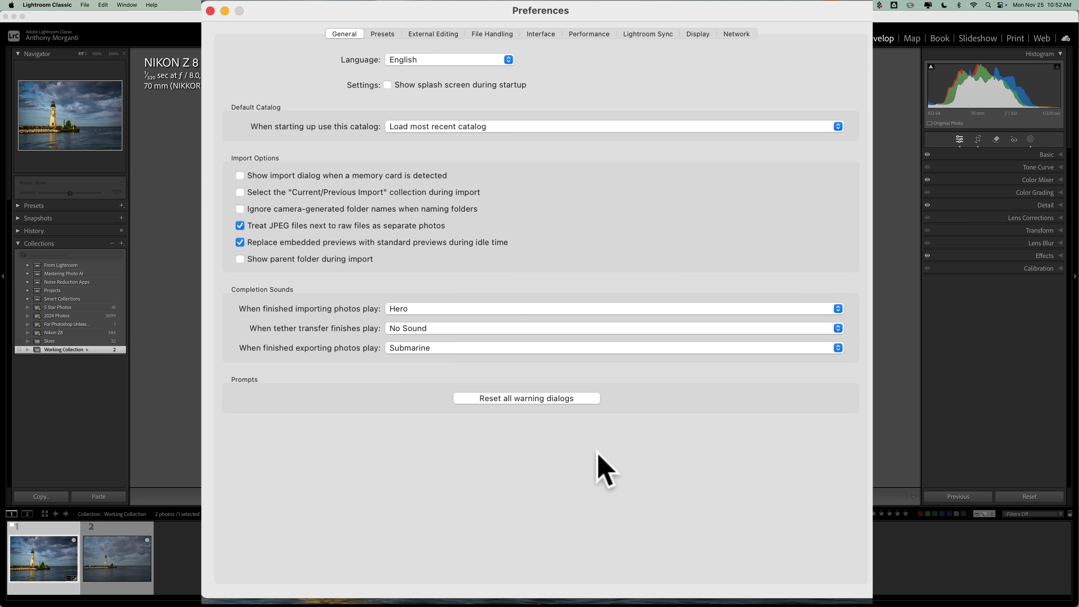
- Browse the Presets, External Editing and File Handling preferences, checking File Handling for Option-key extras
left_click(381, 34)
left_click(433, 34)
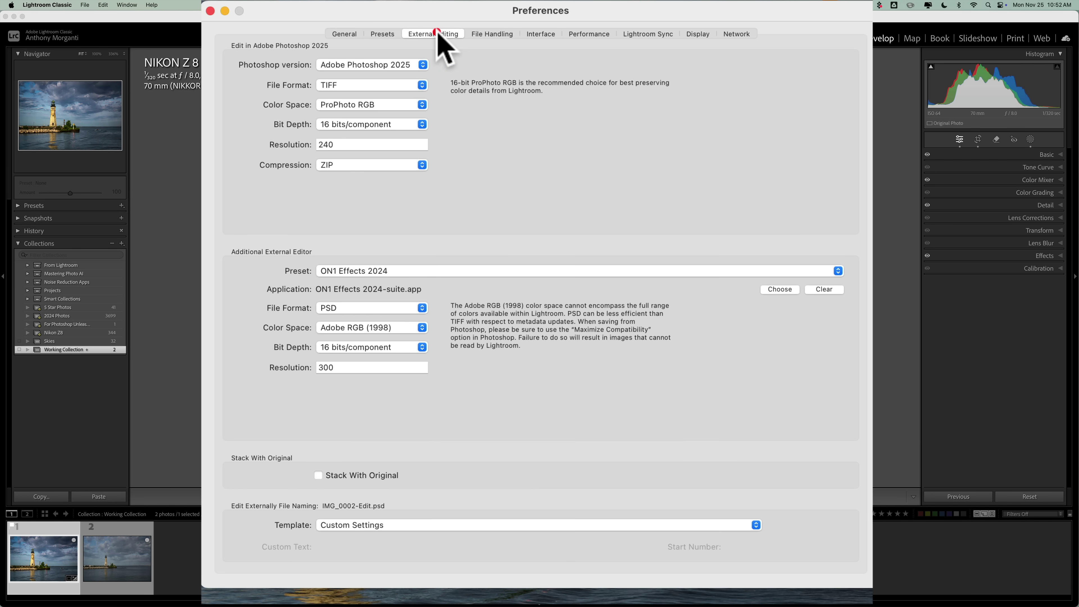
left_click(495, 34)
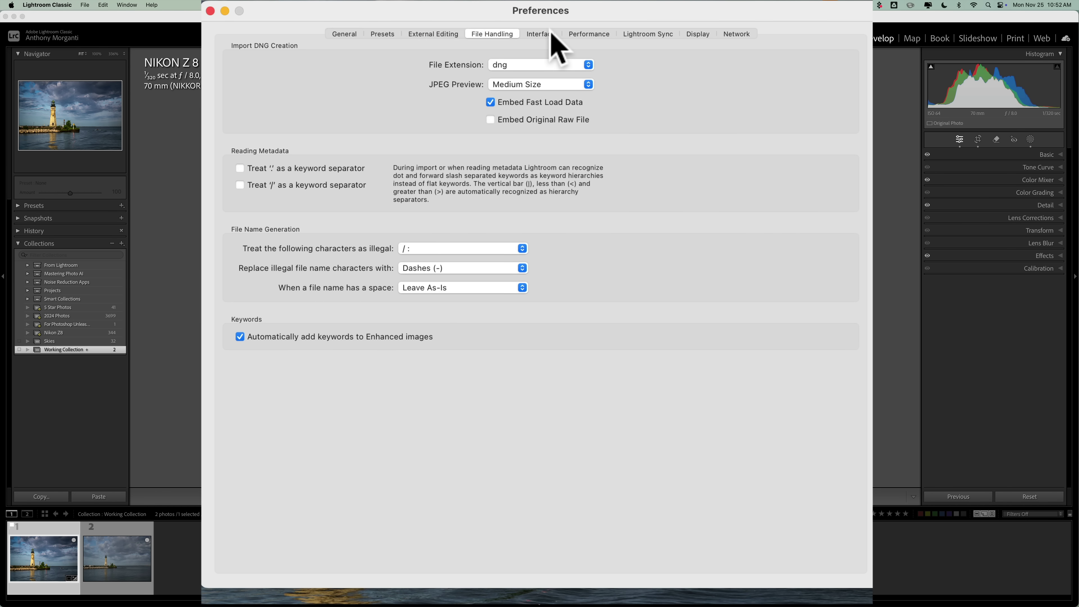
key("alt")
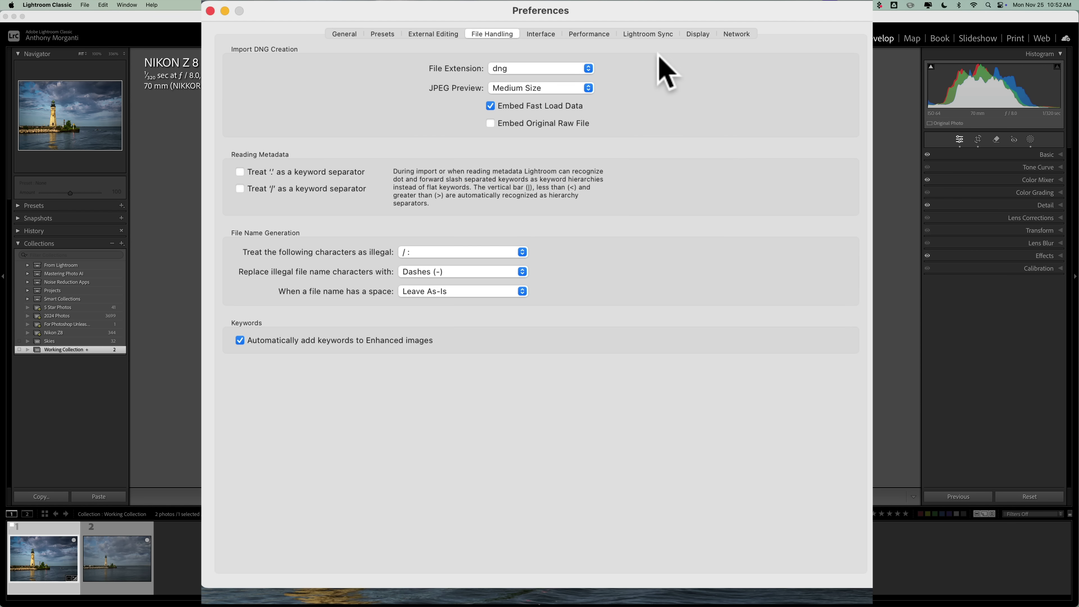
- Show Lightroom Sync preferences and hold Option to reveal the diagnostic, Rebuild Sync Data and web status buttons
left_click(662, 34)
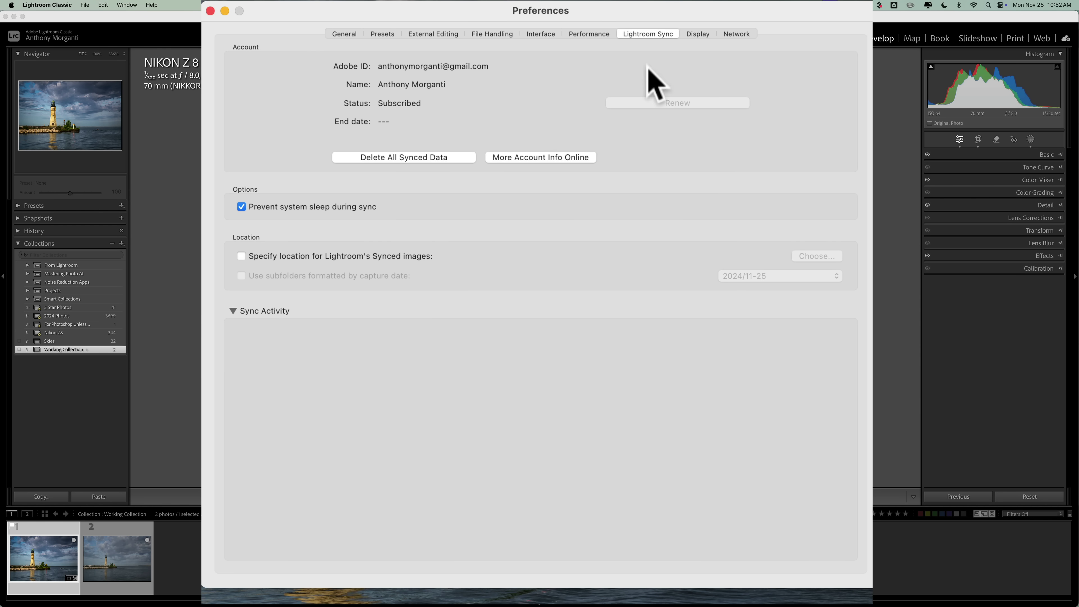
key("alt")
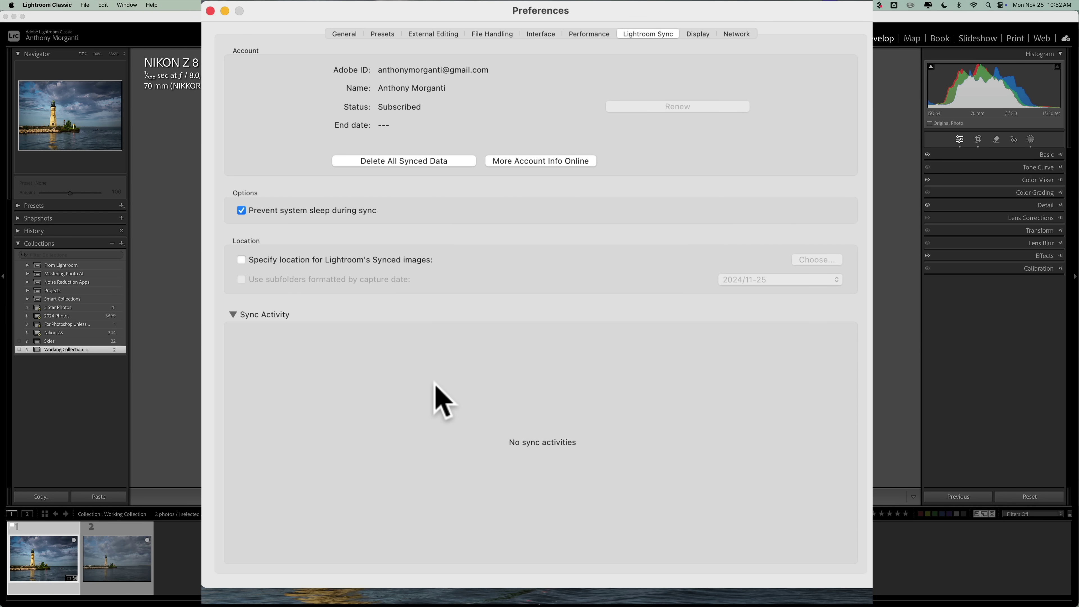
key("alt")
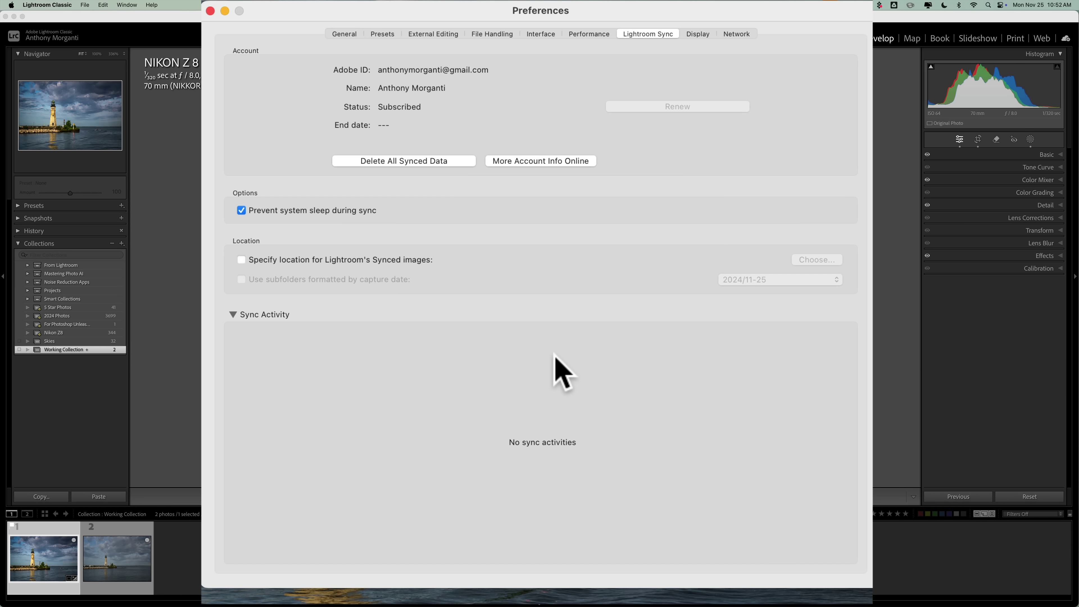
key("alt")
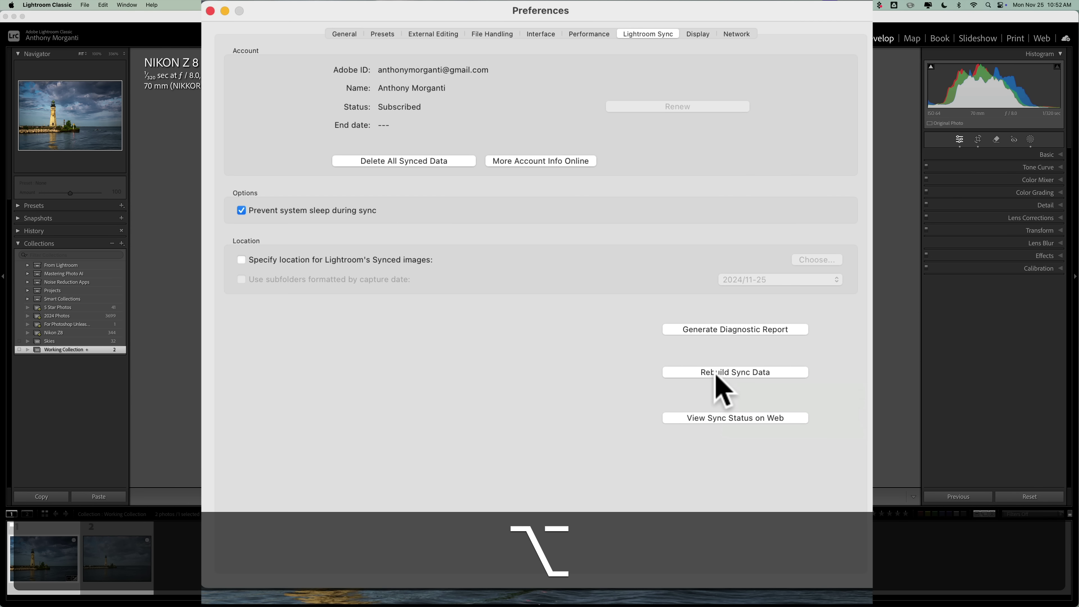
- Option-click View Sync Status on Web, then close the Preferences dialog
key("alt")
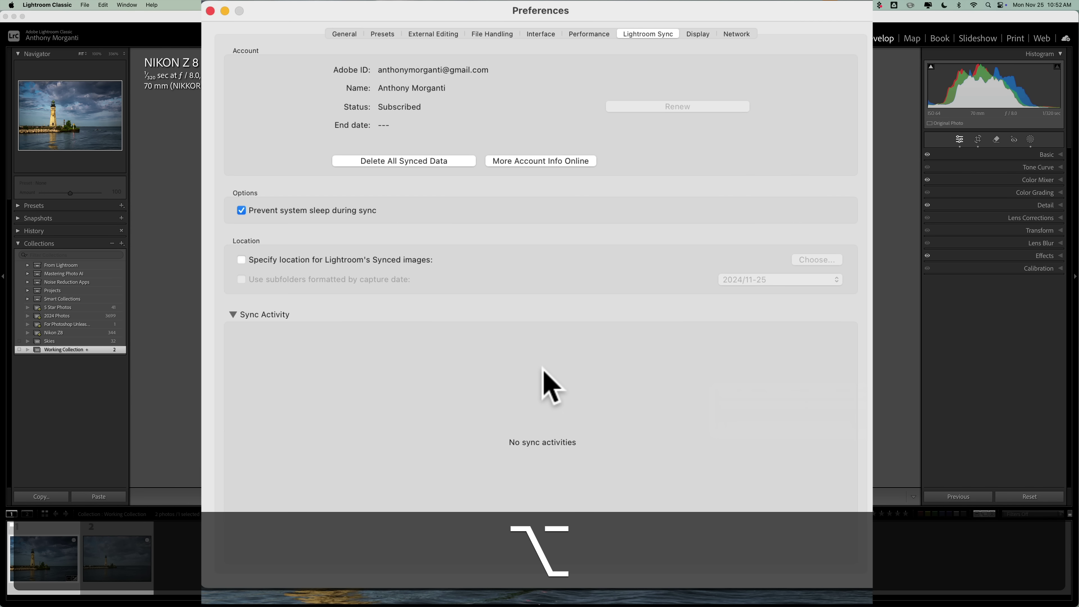
key("alt")
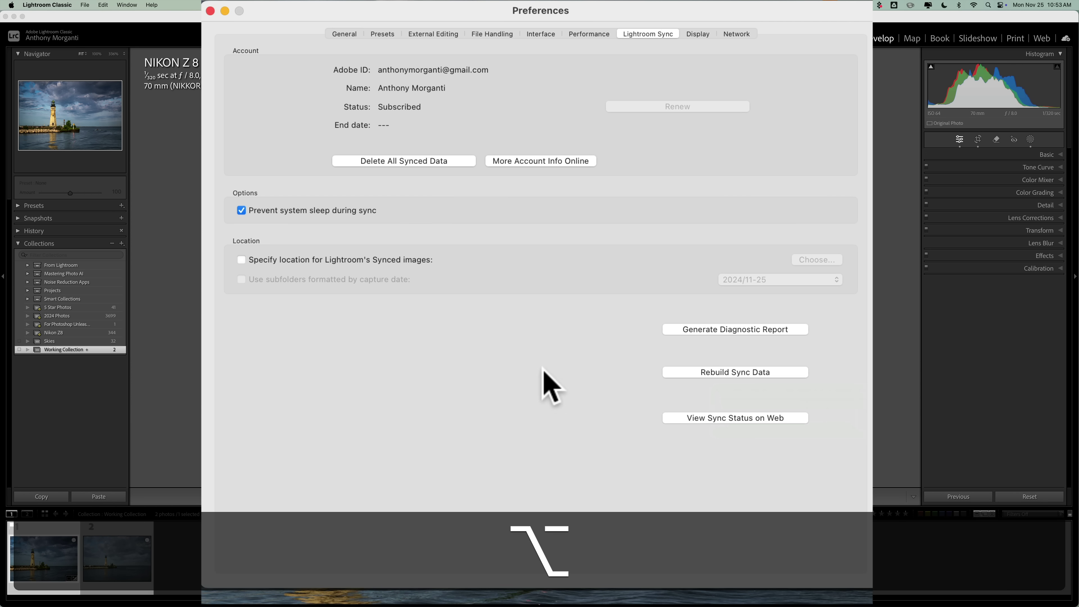
left_click(737, 418, "alt")
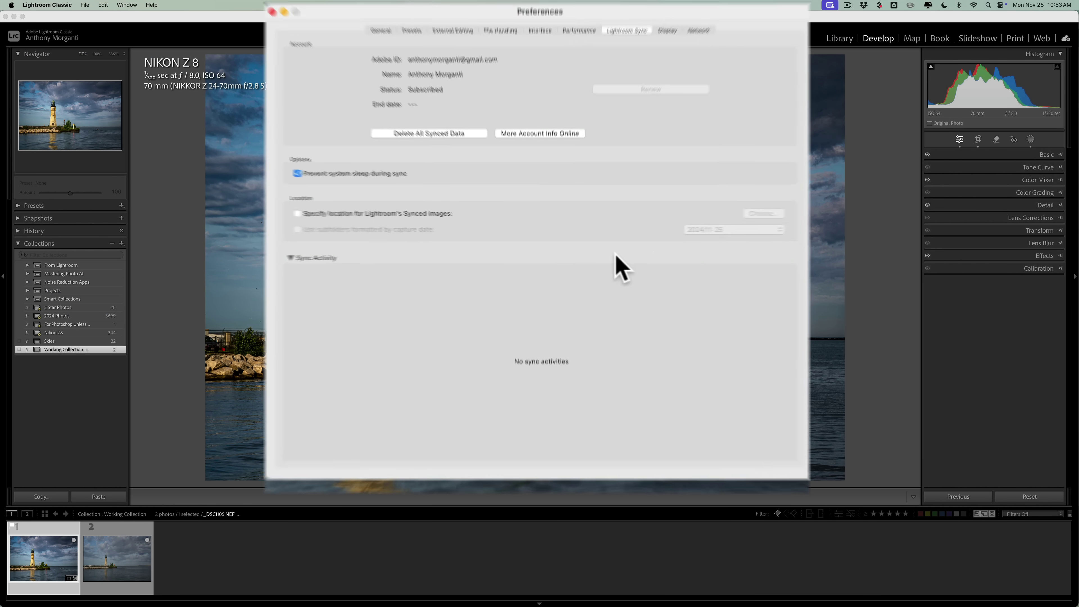
key("alt")
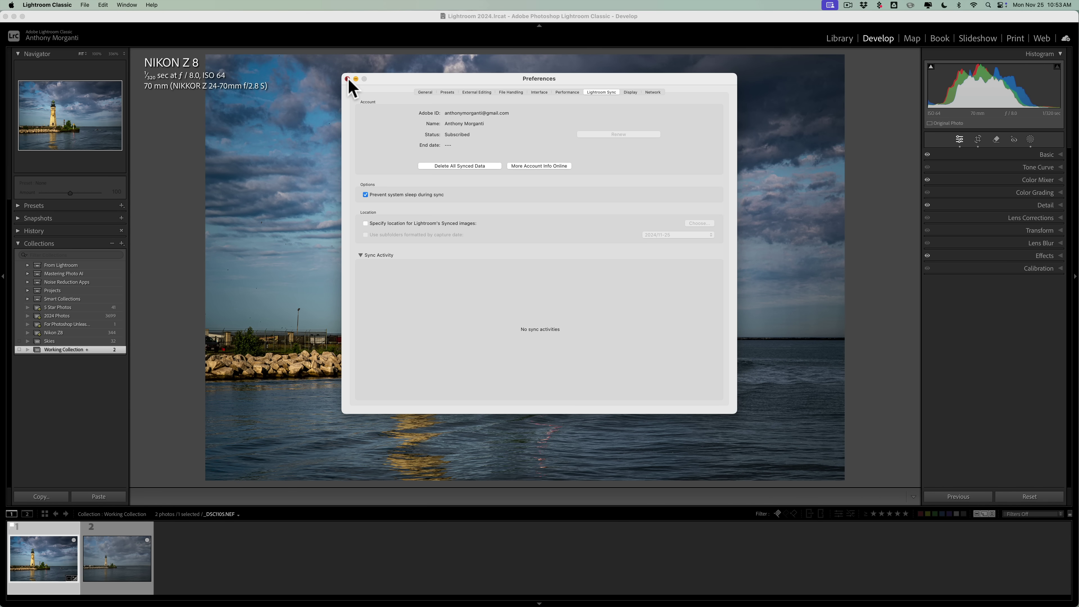
left_click(346, 79)
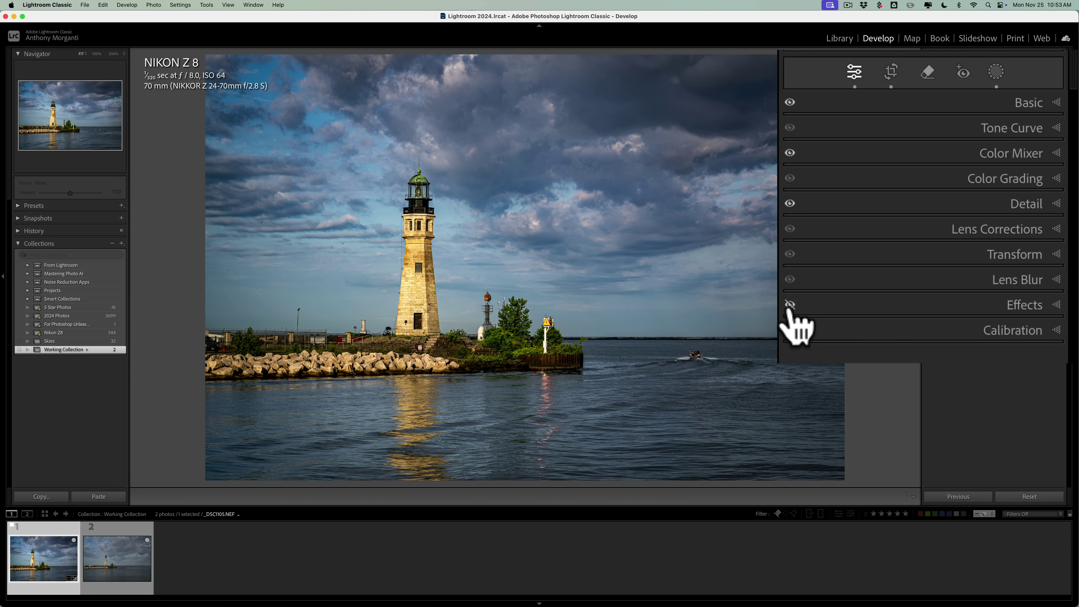
left_click(789, 305)
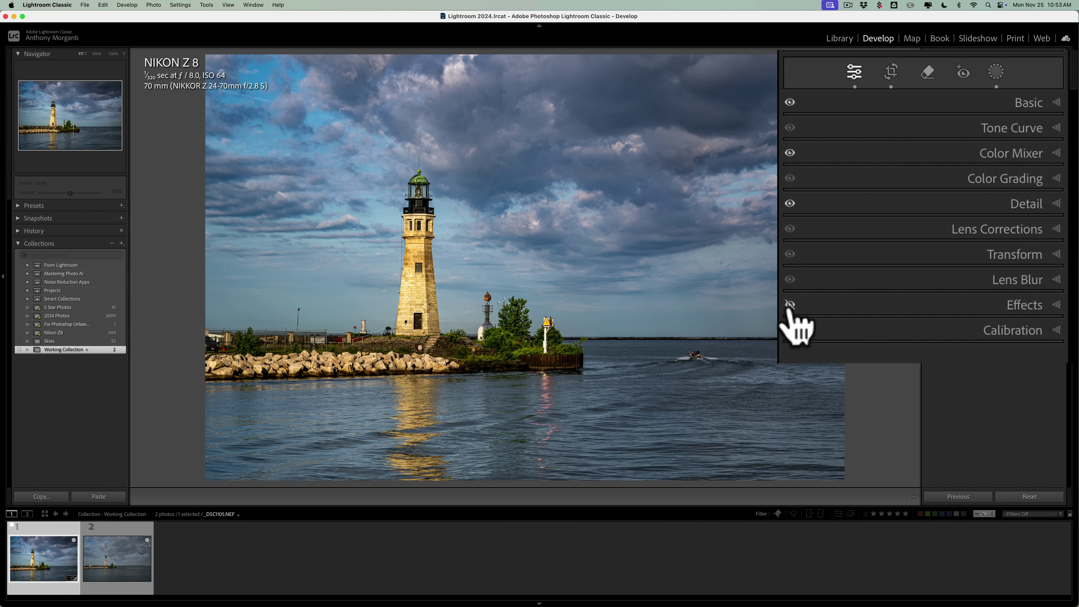
left_click(790, 304)
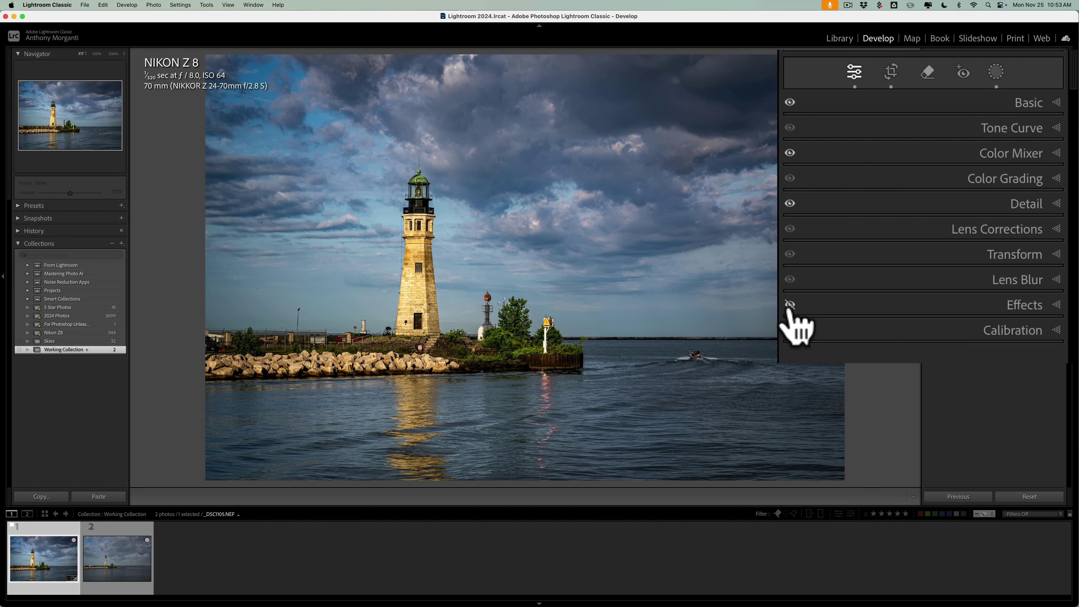
left_click(790, 305)
left_click(790, 305)
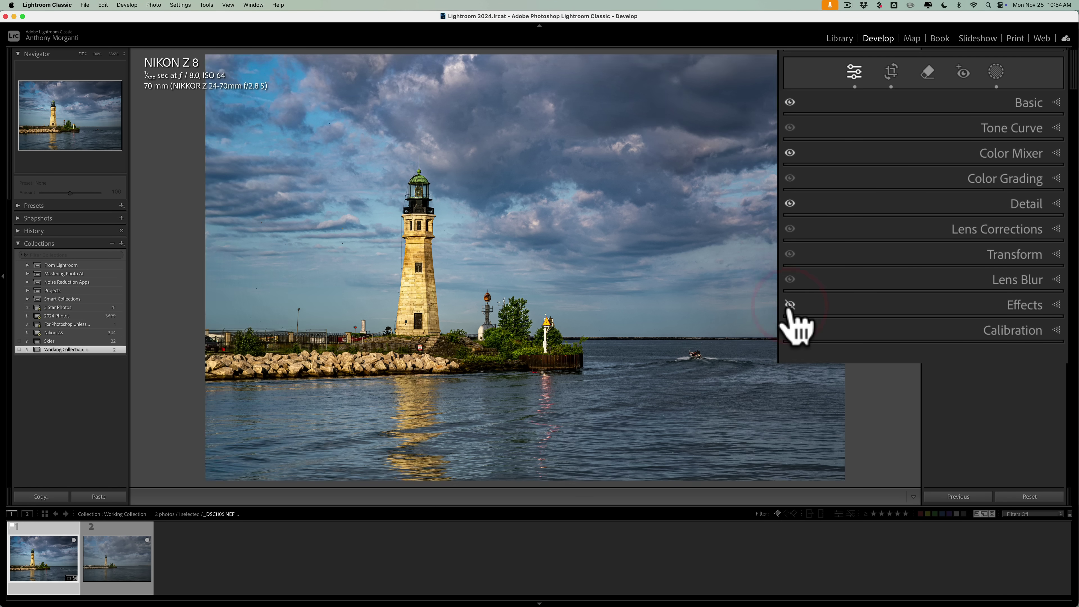
left_click(789, 305)
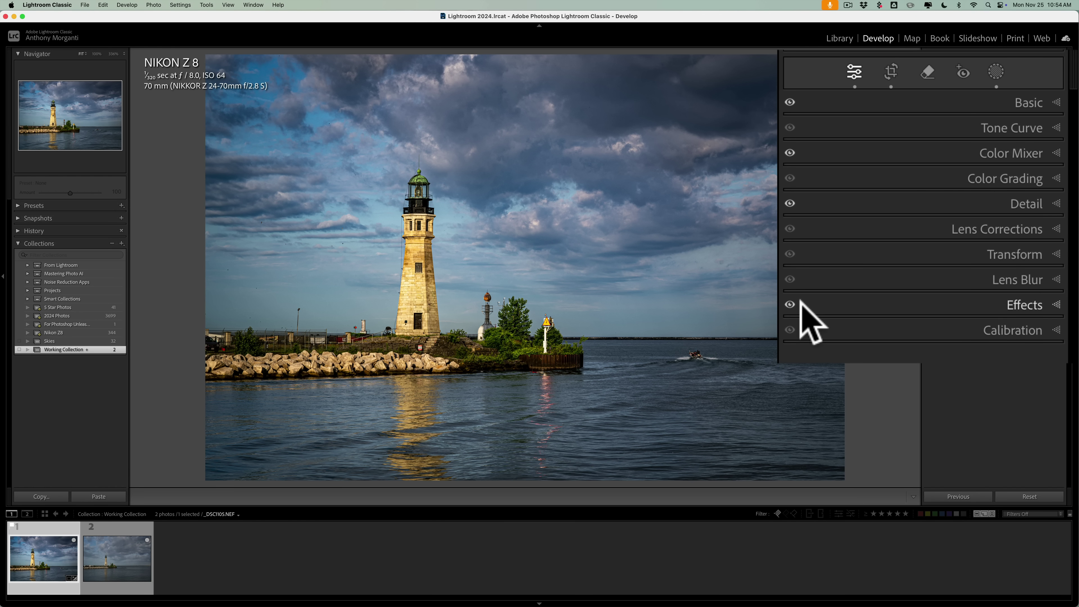
- With Option held to show panel switches, toggle the Effects panel back on for the lighthouse photo
key("alt")
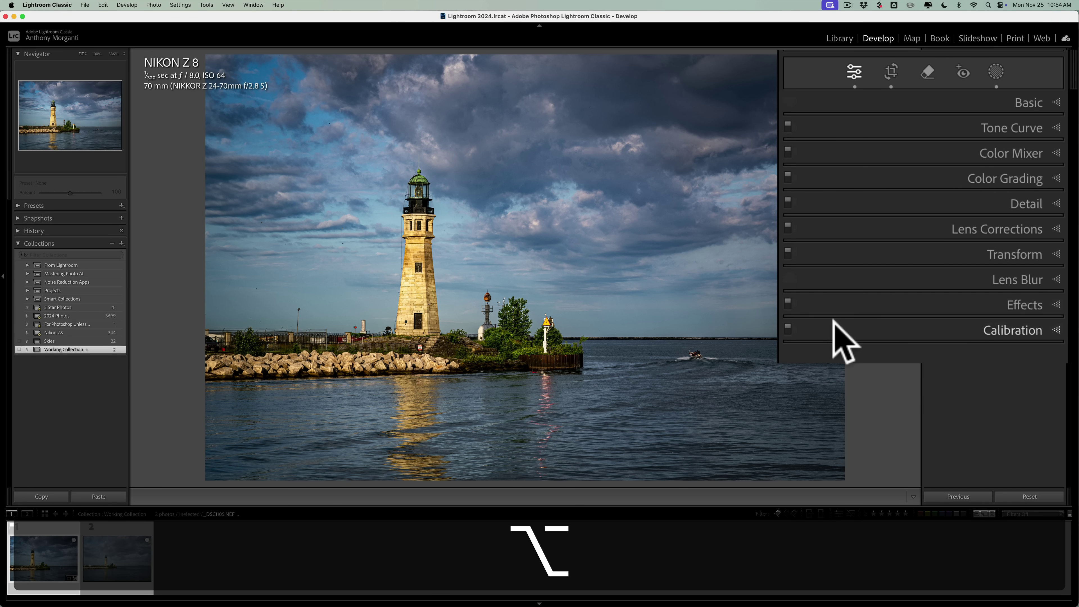
left_click(788, 307, "alt")
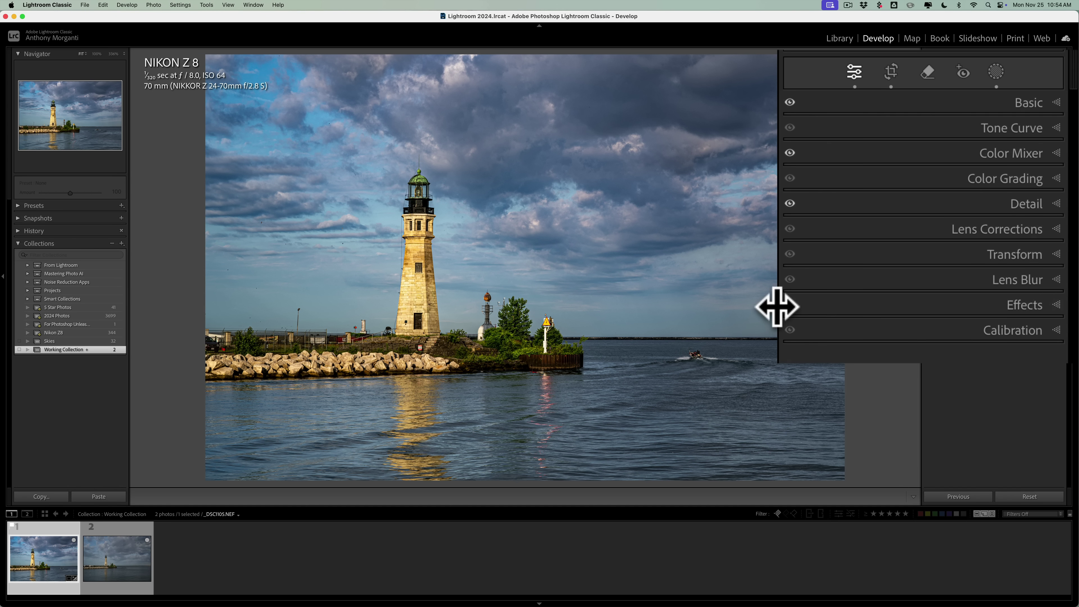
left_click(790, 304)
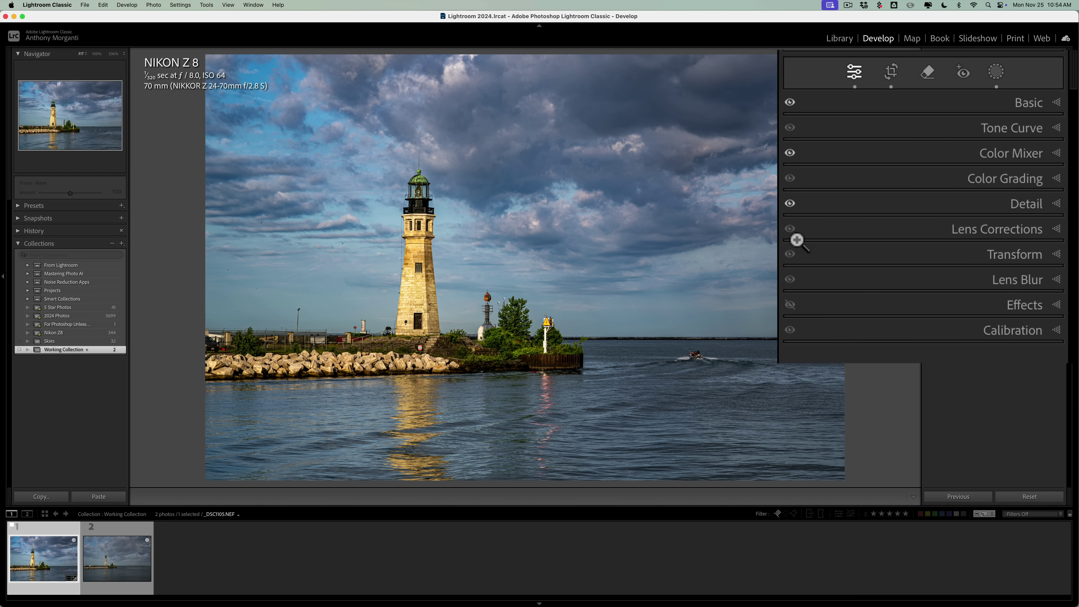
key("alt")
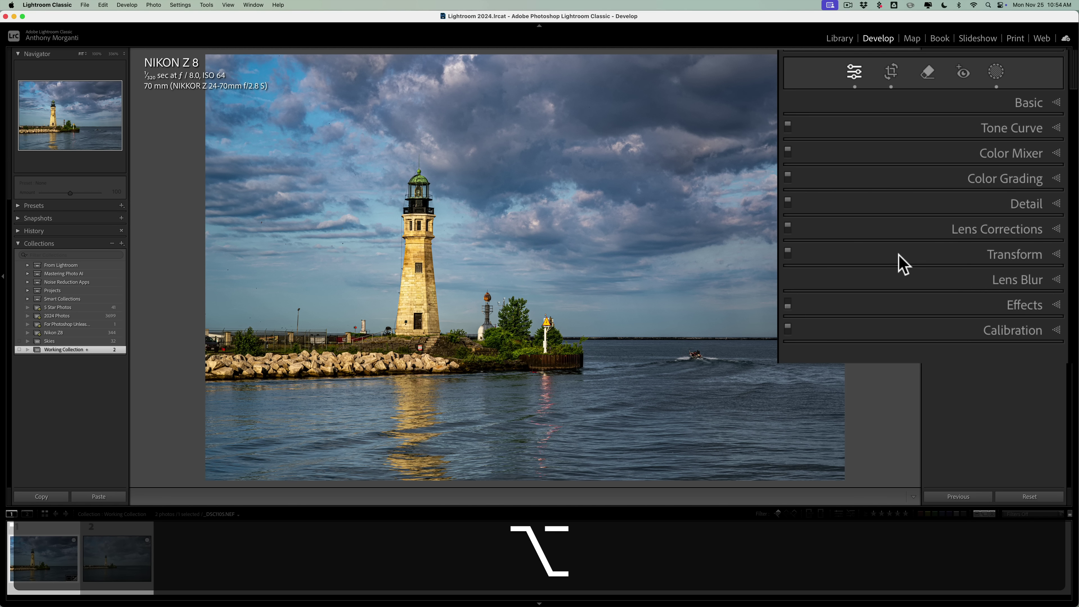
left_click(787, 303, "alt")
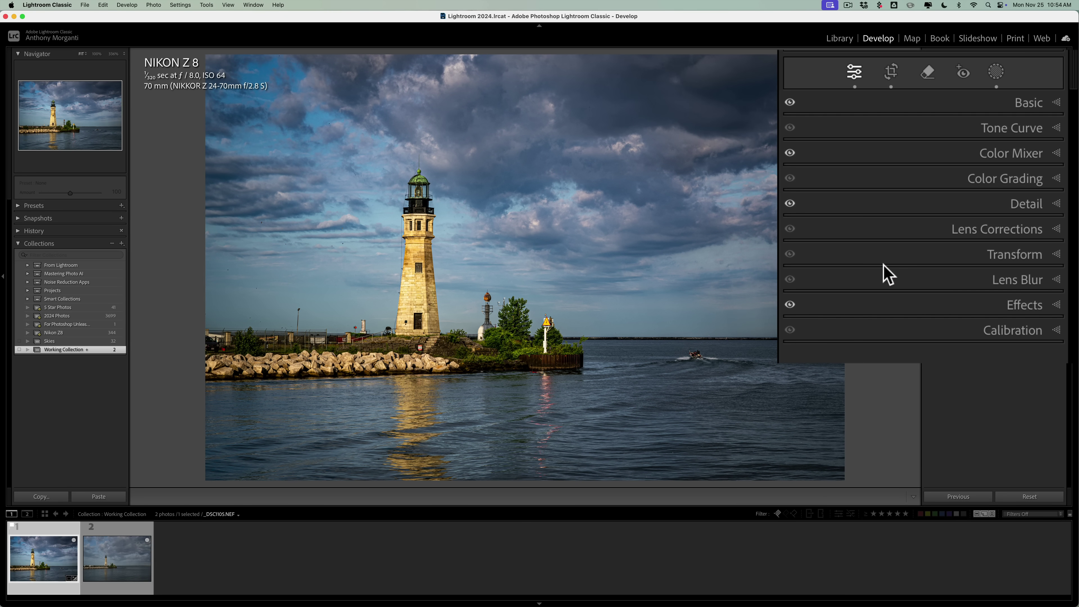
key("alt")
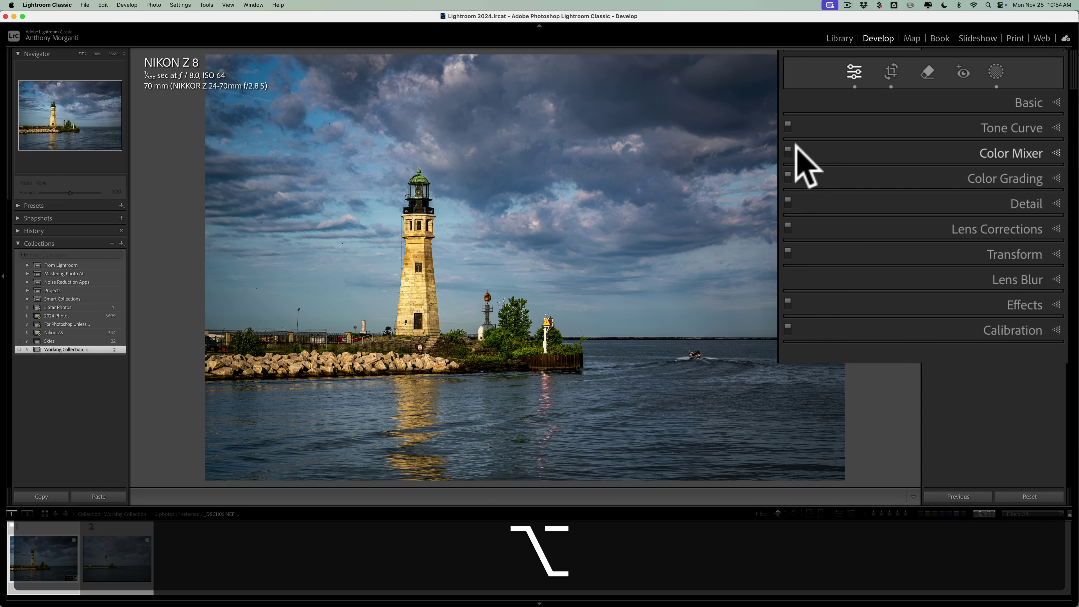
key("alt")
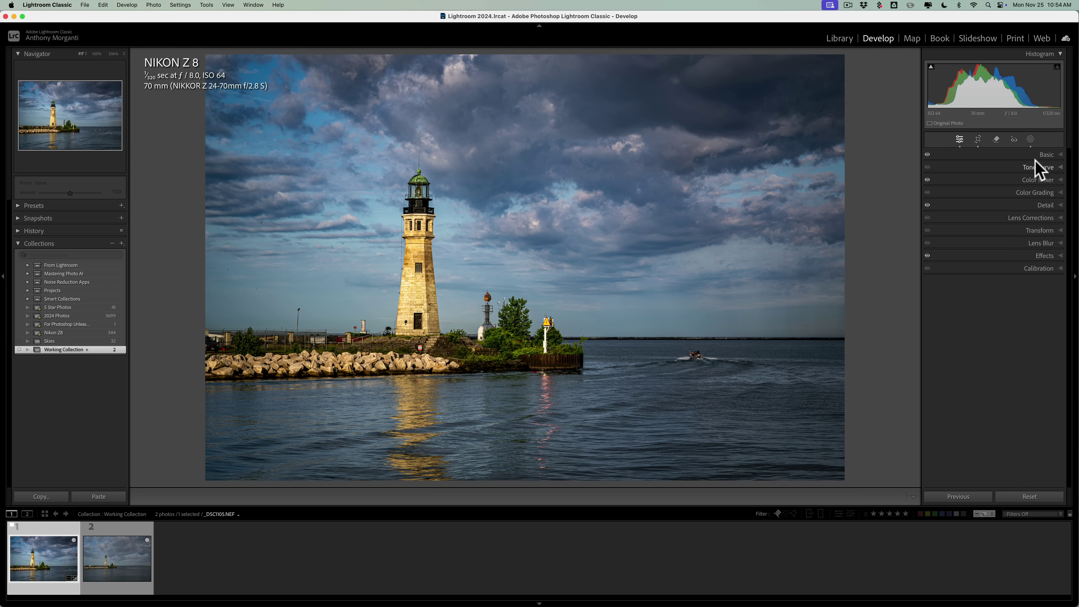
left_click(1043, 156)
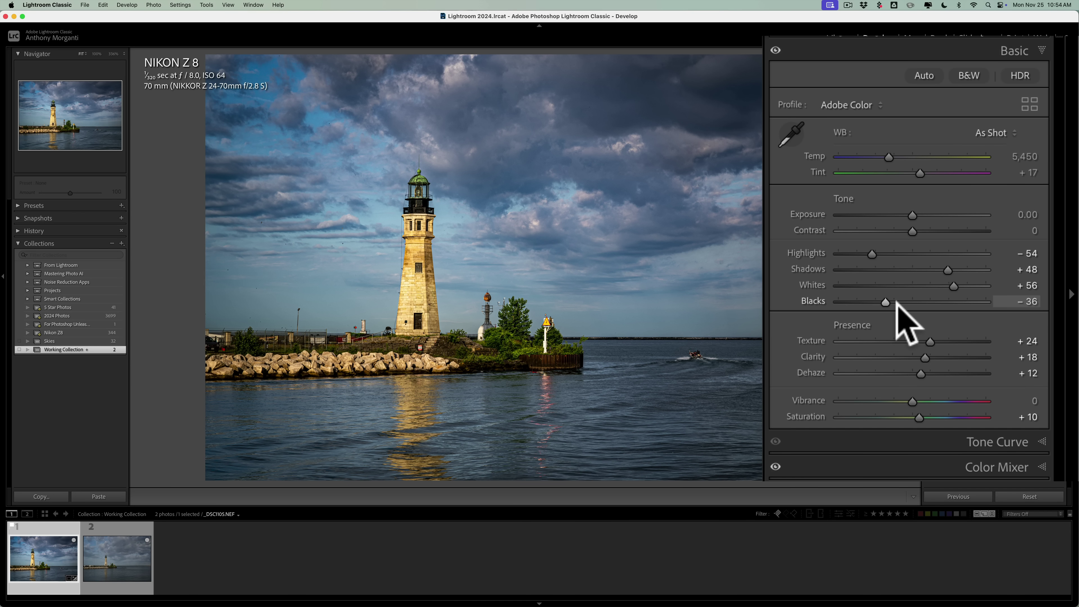
key("alt")
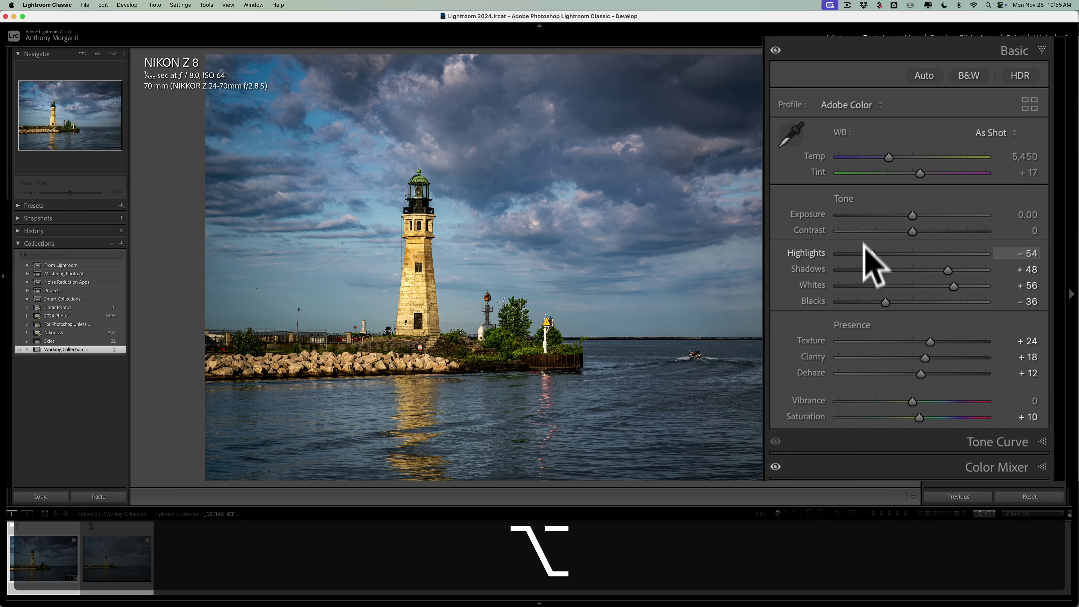
key("alt")
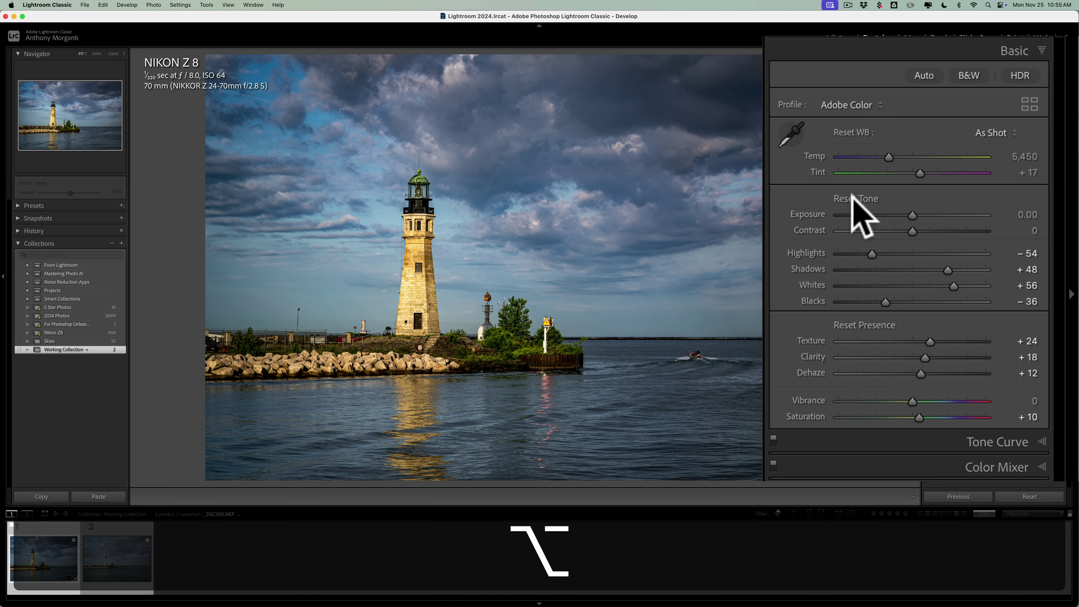
left_click(851, 198)
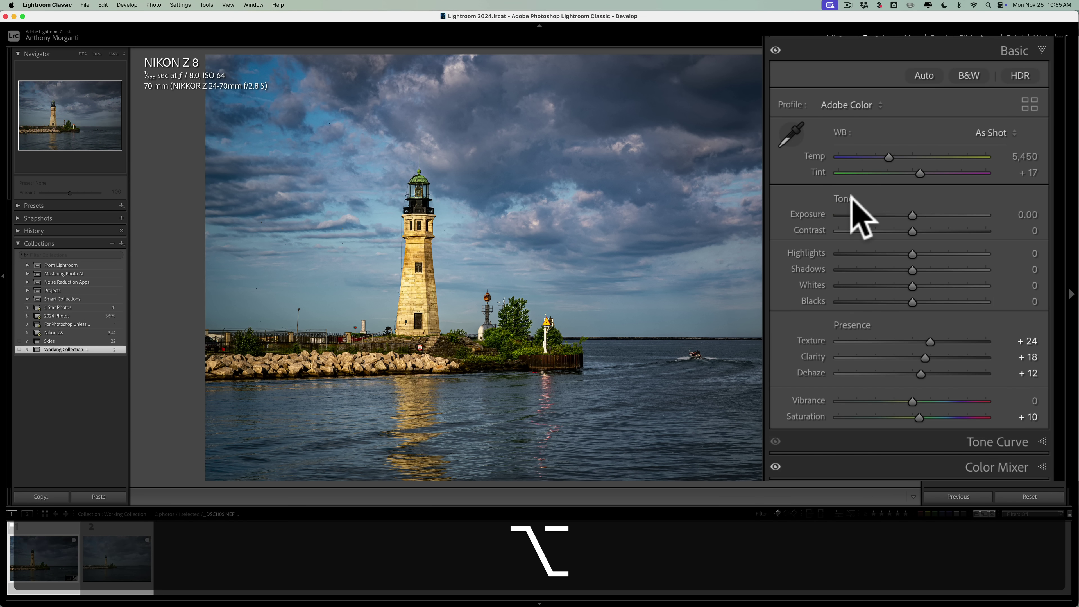
key("super")
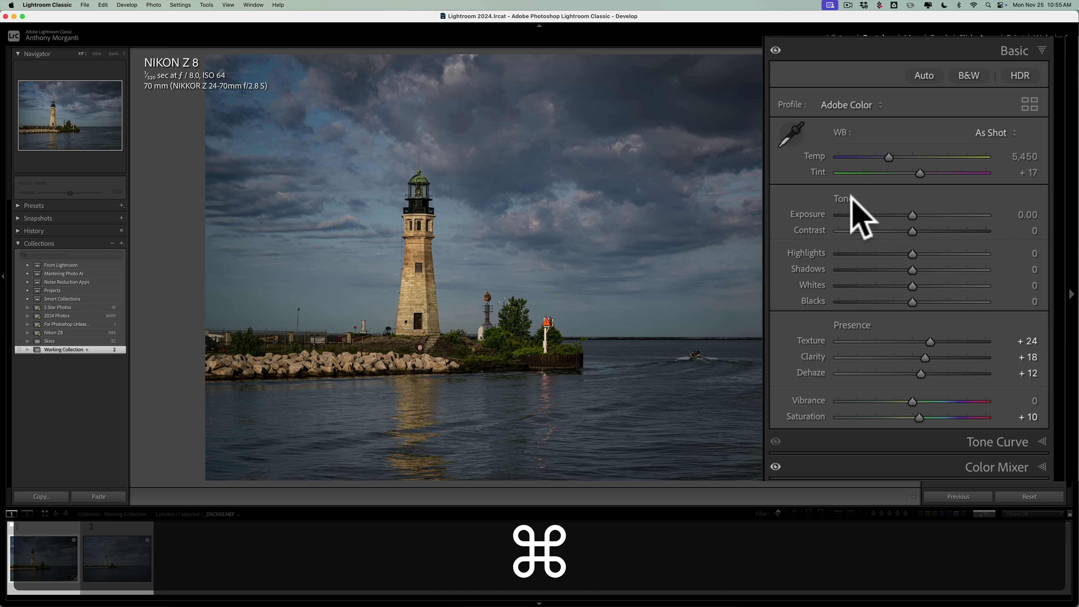
key("super+z")
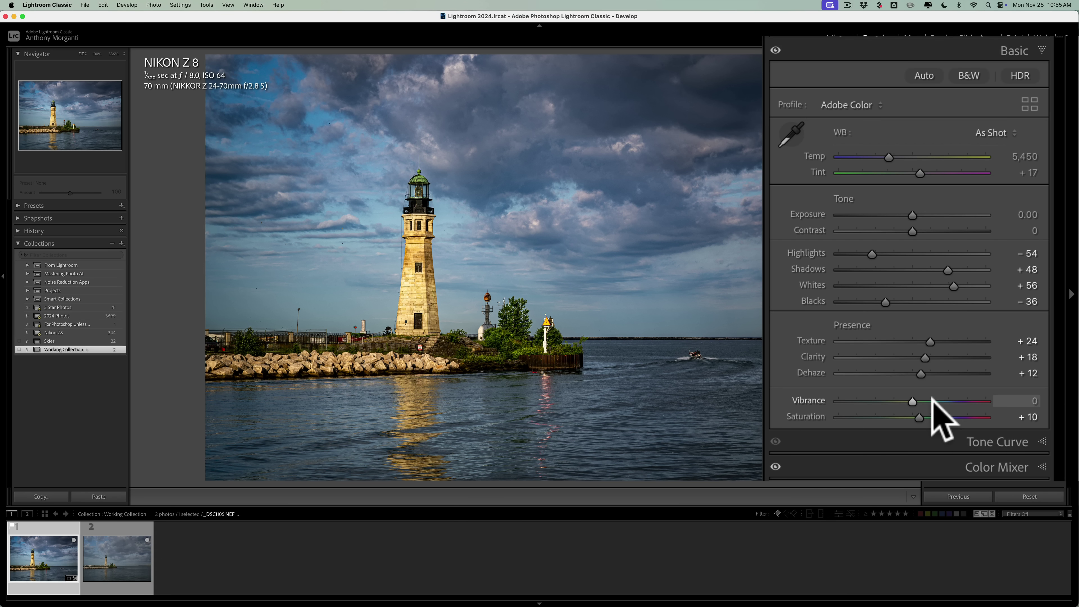
key("alt")
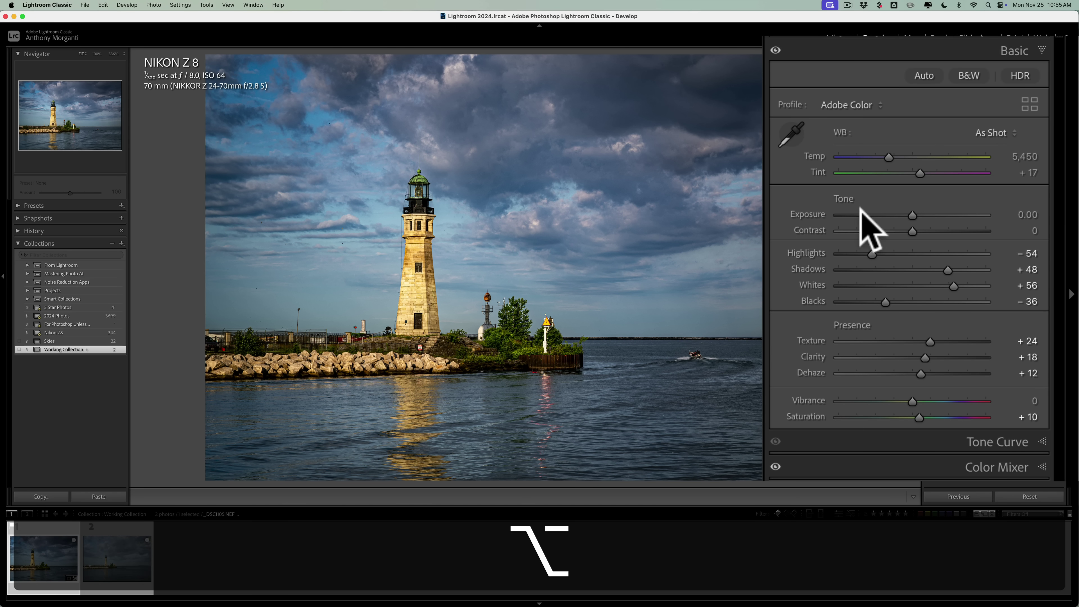
double_click(843, 198)
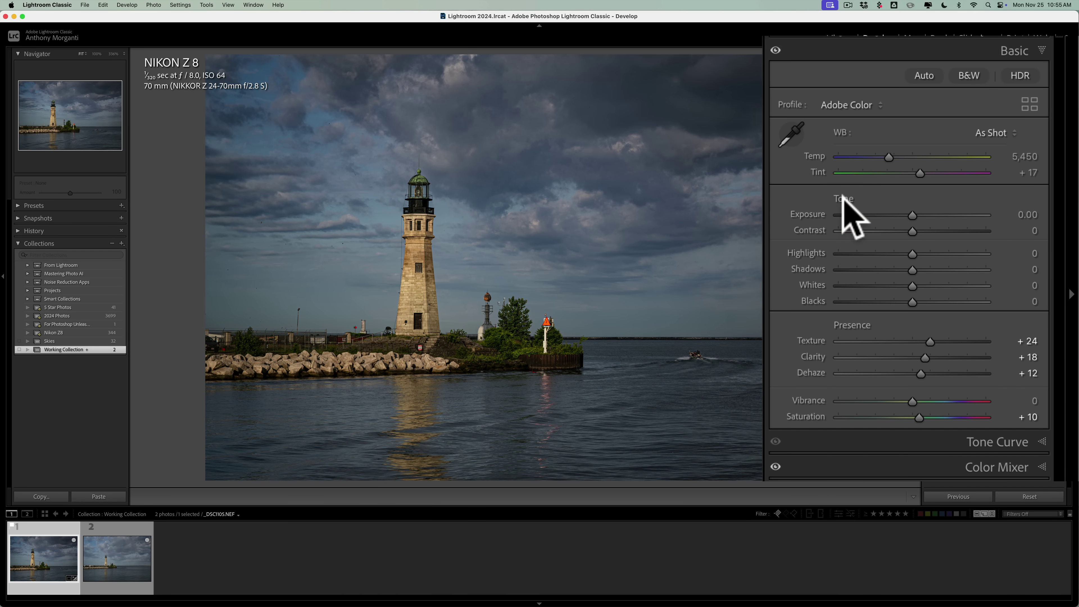
key("super")
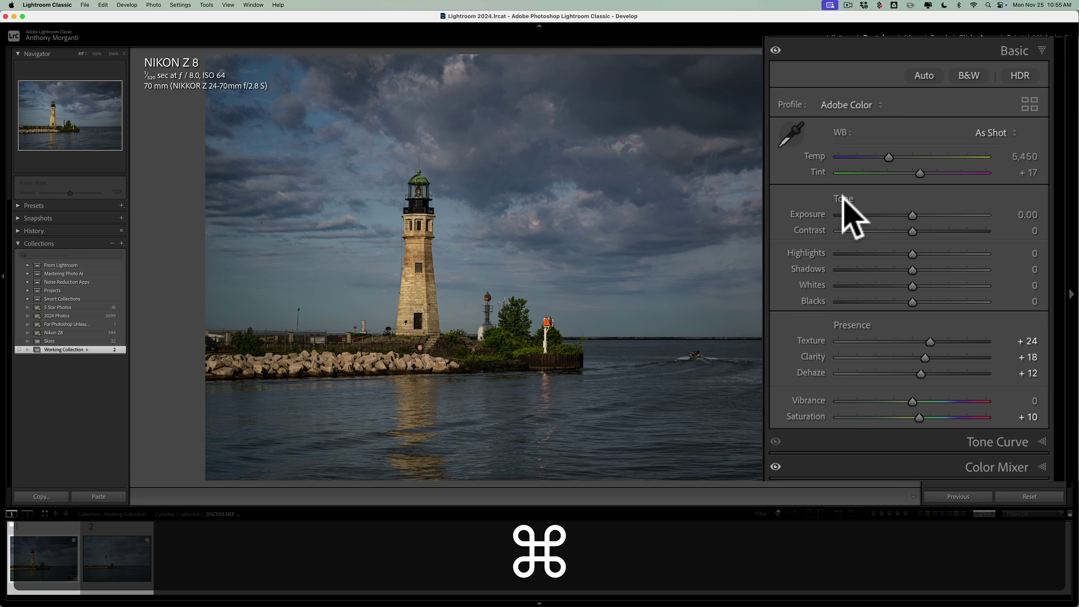
key("super+z")
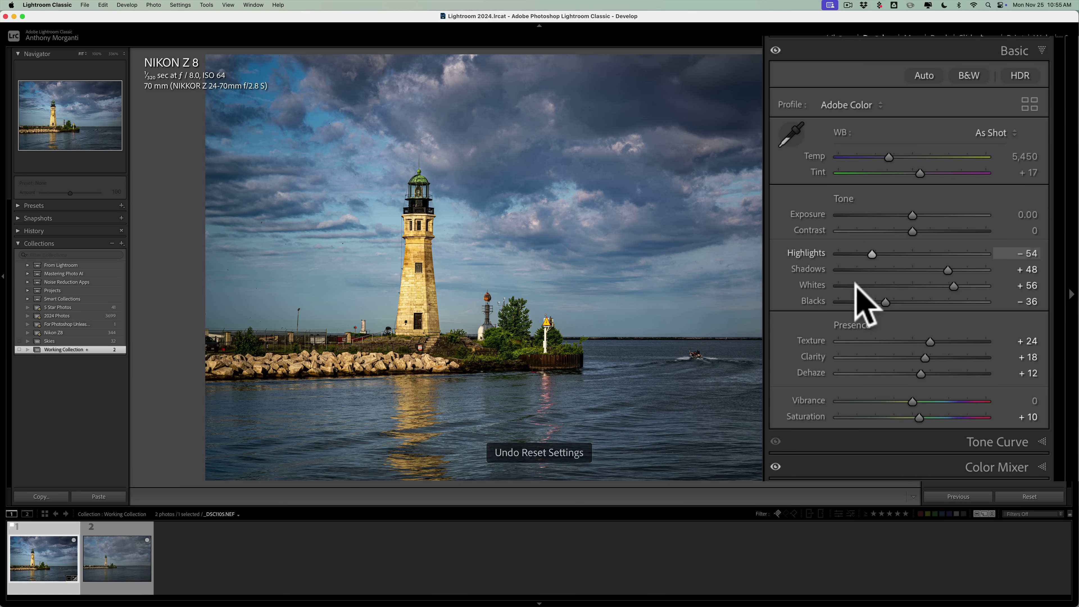
key("alt")
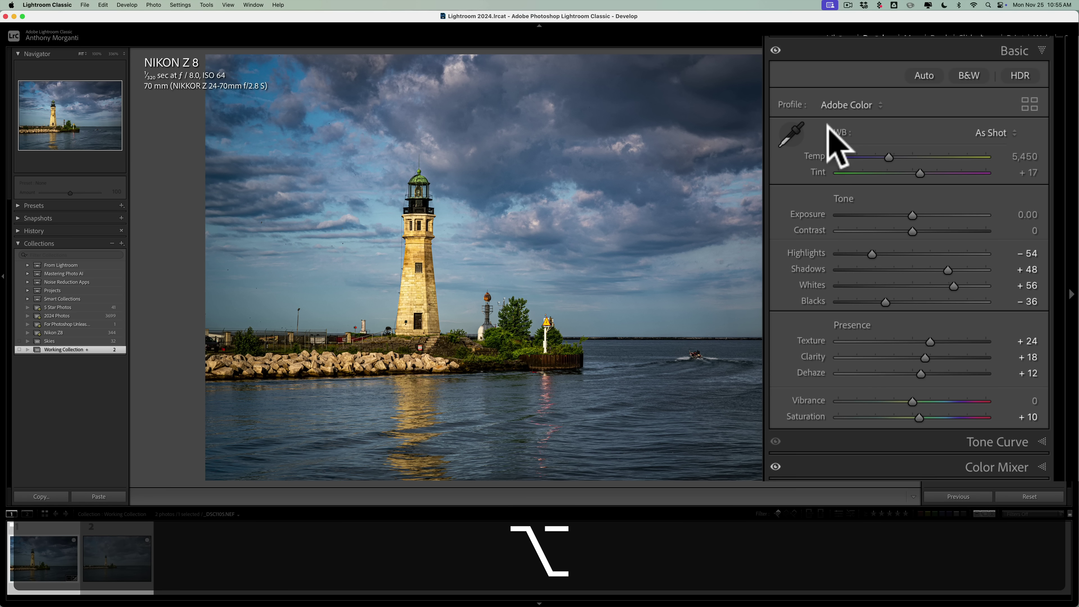
left_click(1014, 52)
left_click(1013, 75)
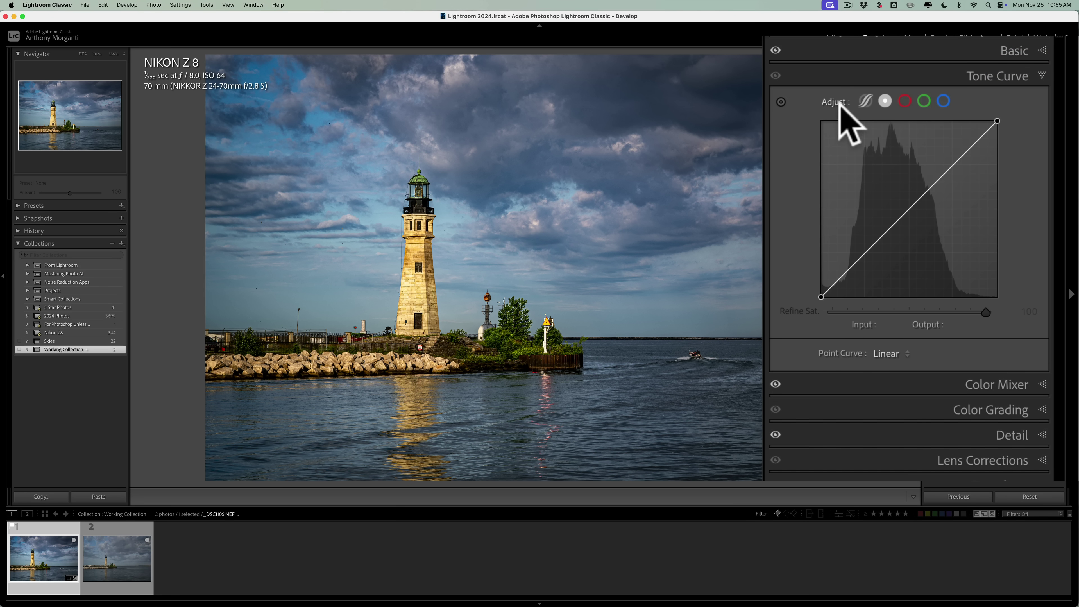
key("alt")
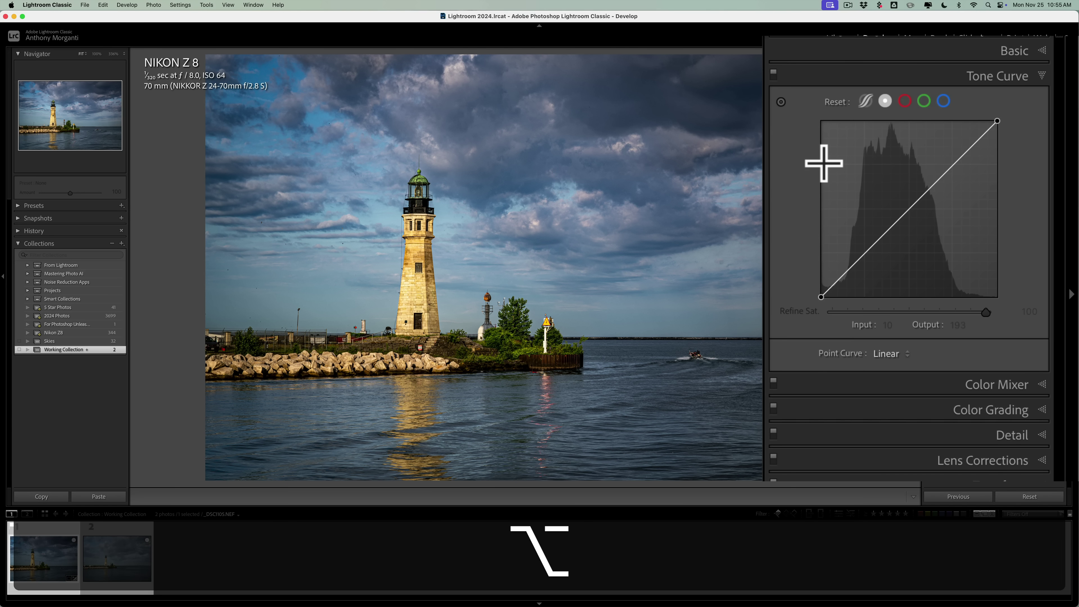
left_click(992, 76)
left_click(977, 102)
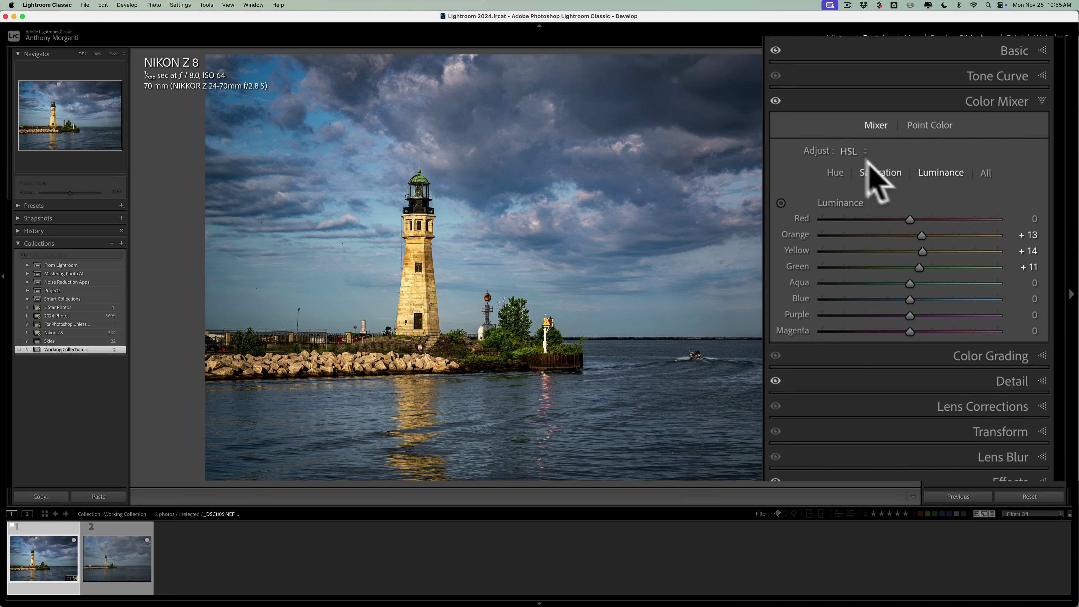
key("alt")
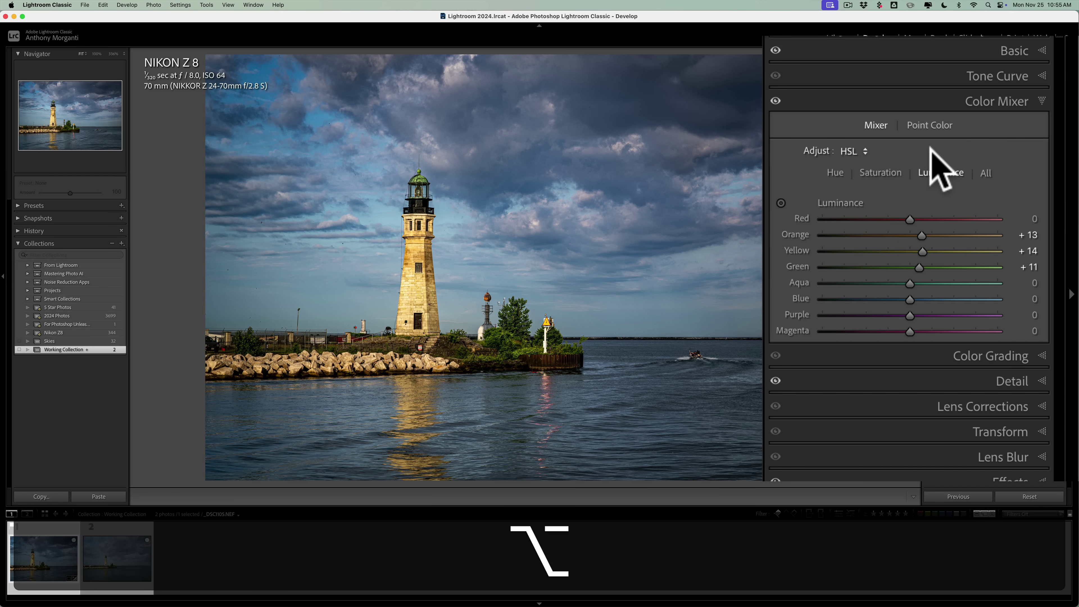
key("alt")
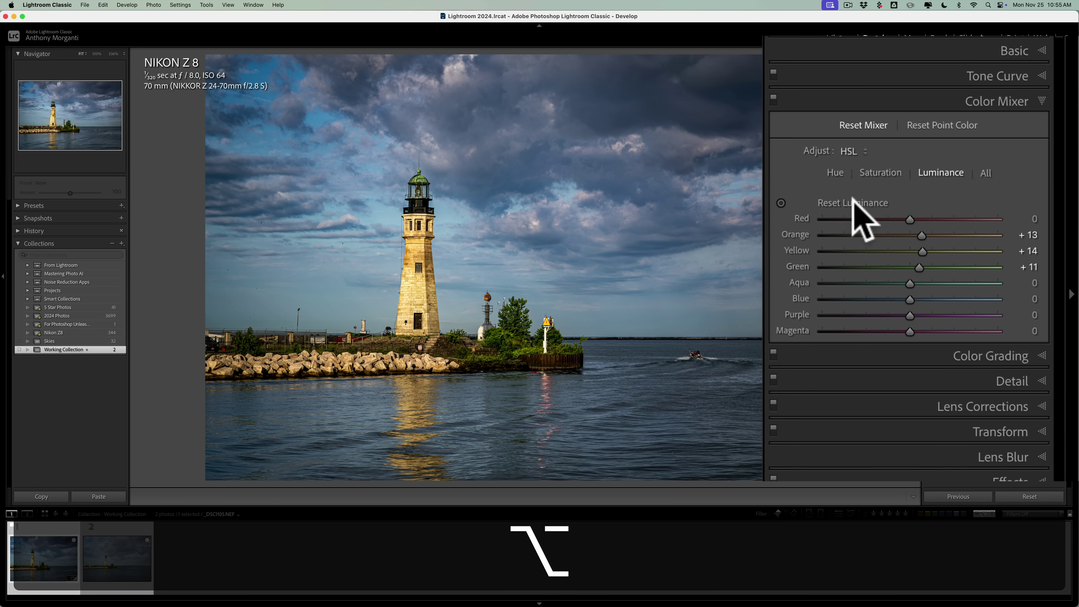
key("alt")
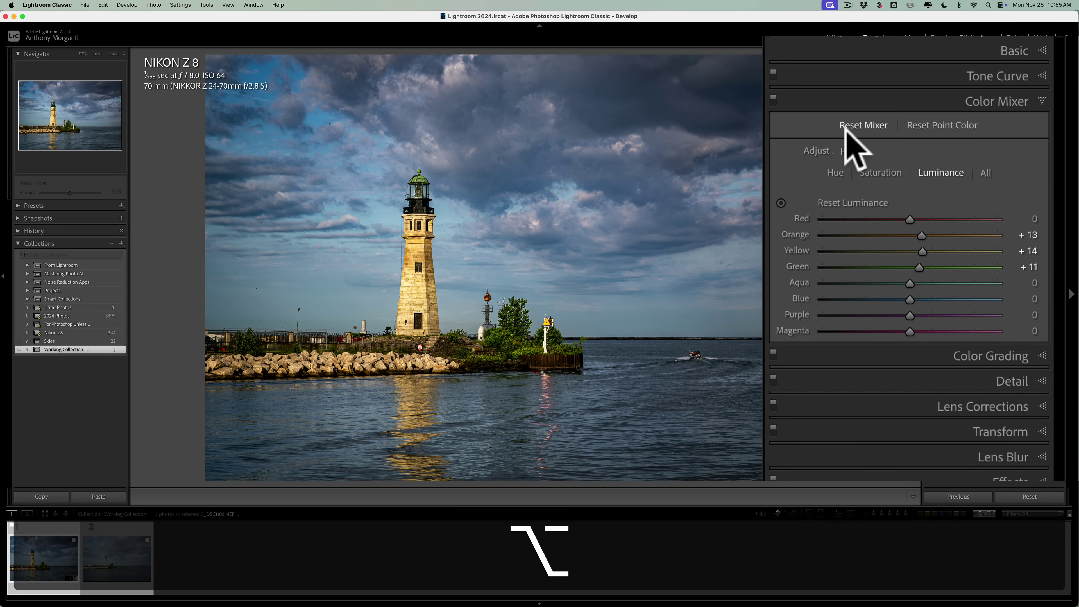
left_click(979, 103)
- Expand Color Grading, view its Option-key reset options, then collapse it
left_click(999, 125)
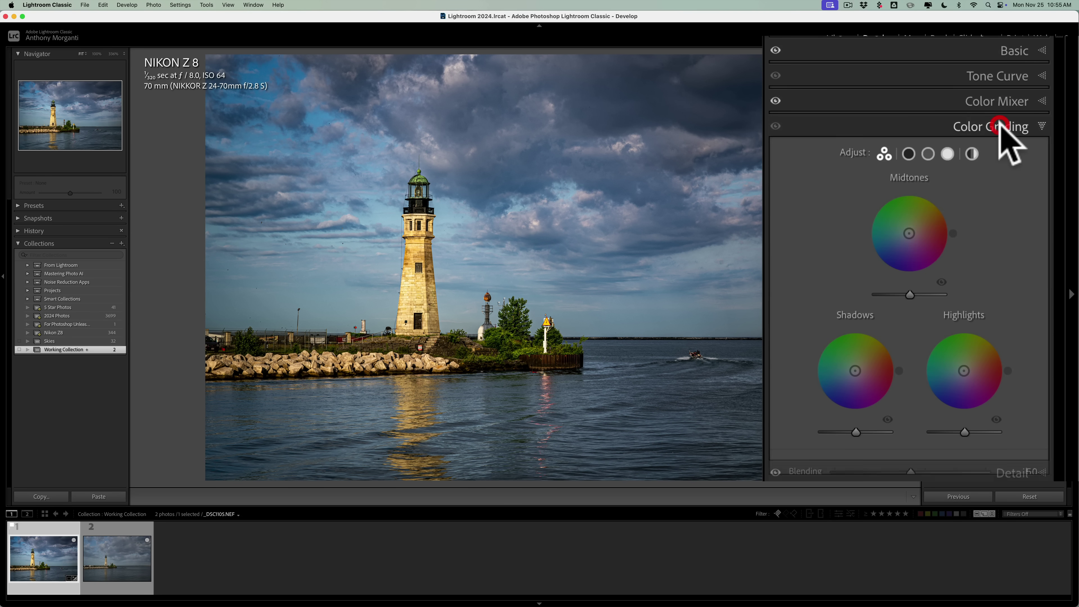
key("alt")
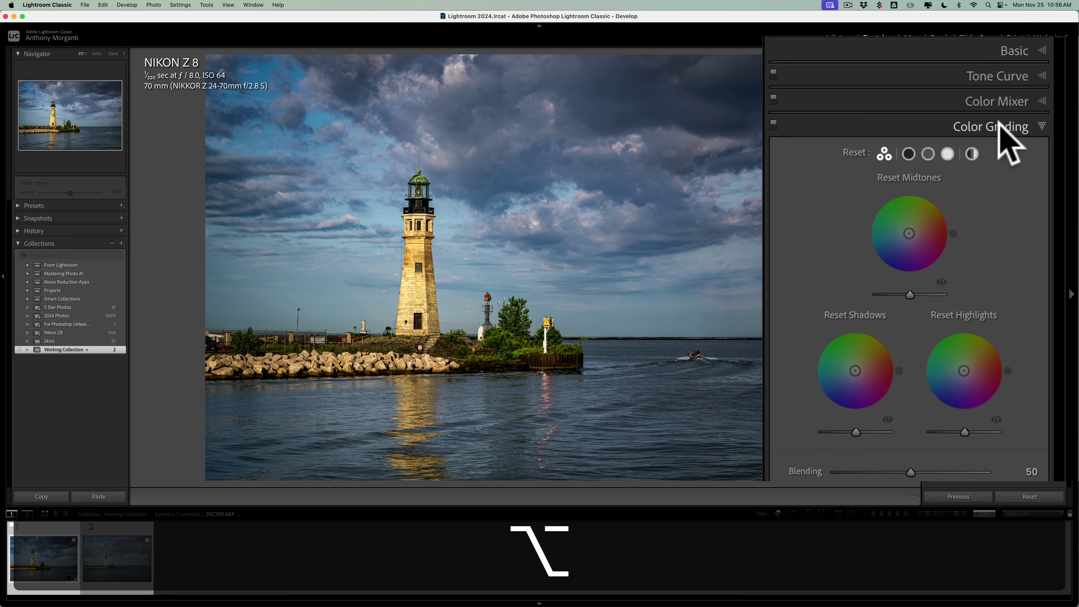
left_click(998, 125)
- Option-reset Sharpening in Detail, undo it to restore Amount 47 and Radius 1.0, and collapse Detail
left_click(1003, 149)
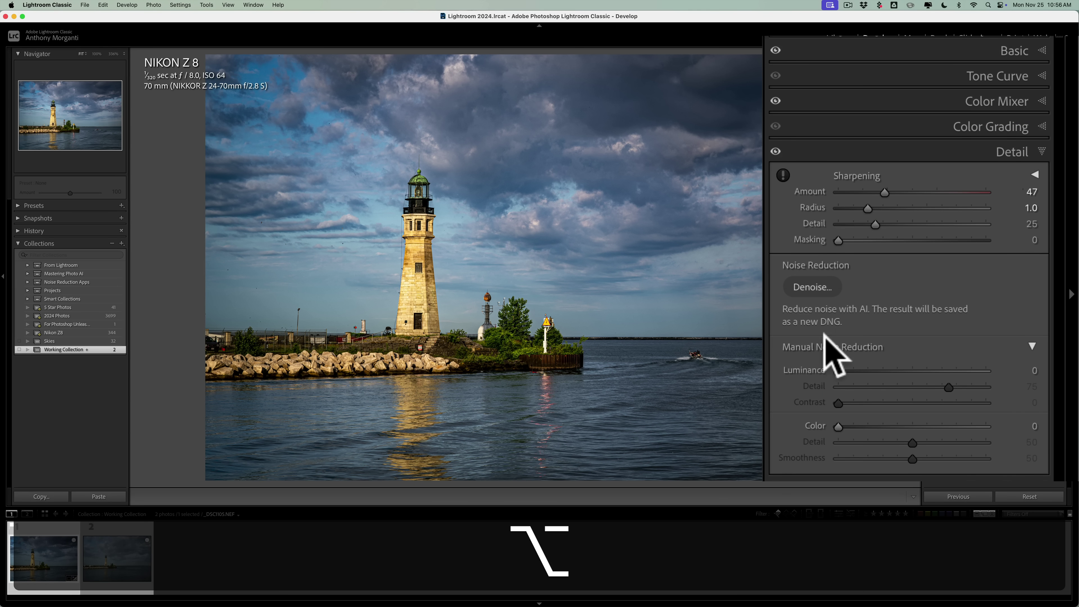
key("alt")
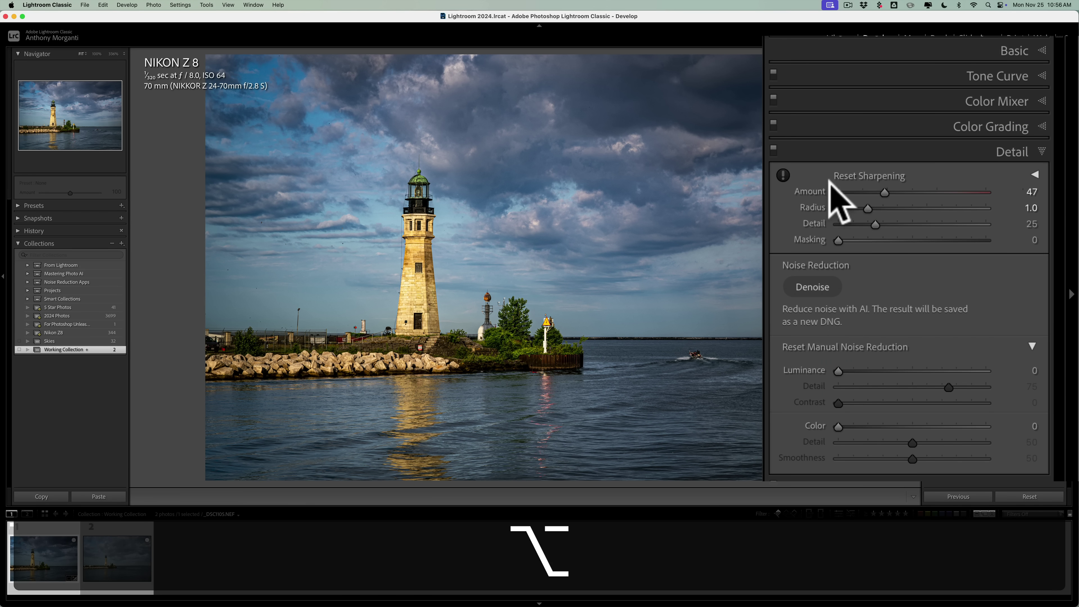
left_click(851, 172)
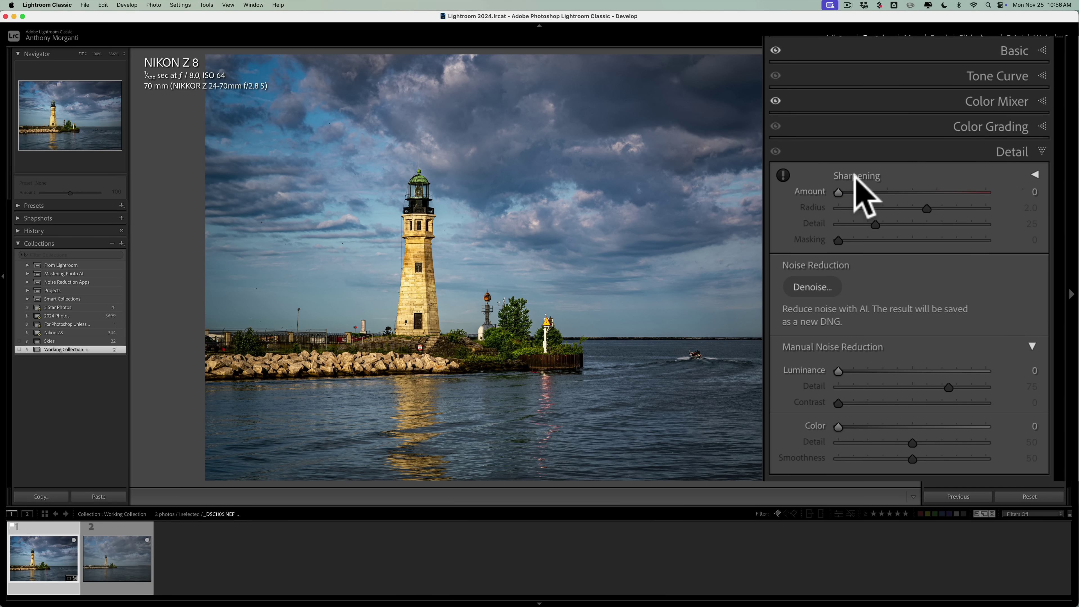
key("super+z")
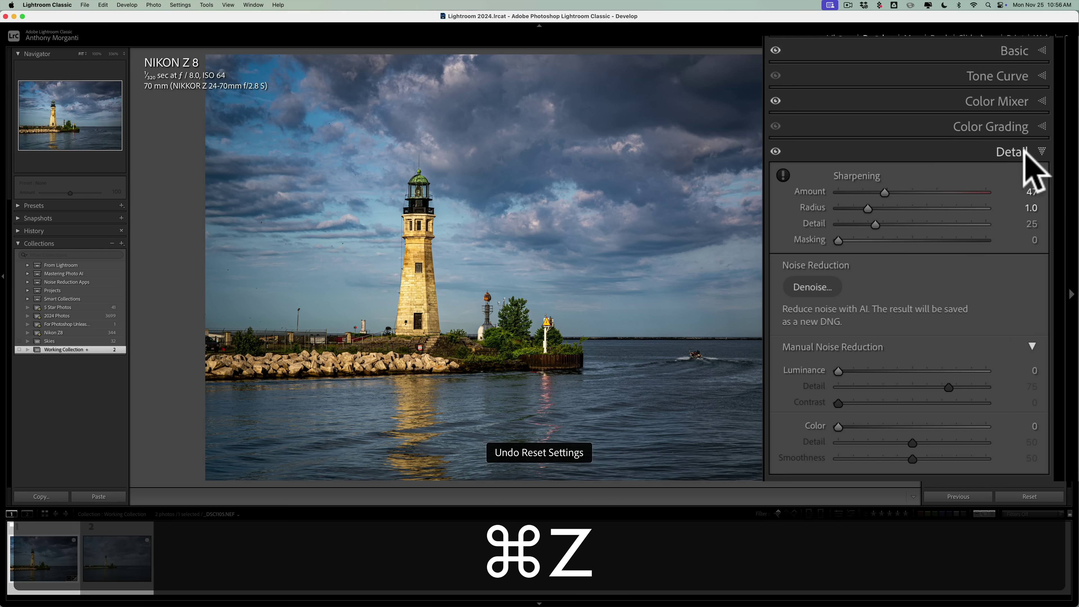
left_click(1022, 152)
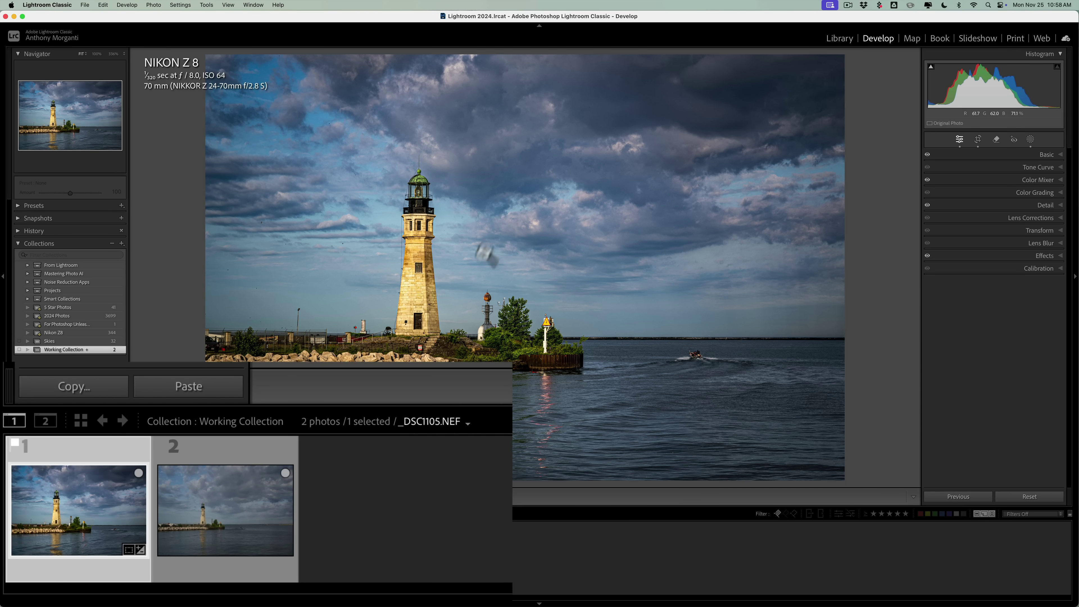
- Select _DSC1105.NEF in the filmstrip and open the Copy Settings dialog
left_click(219, 503)
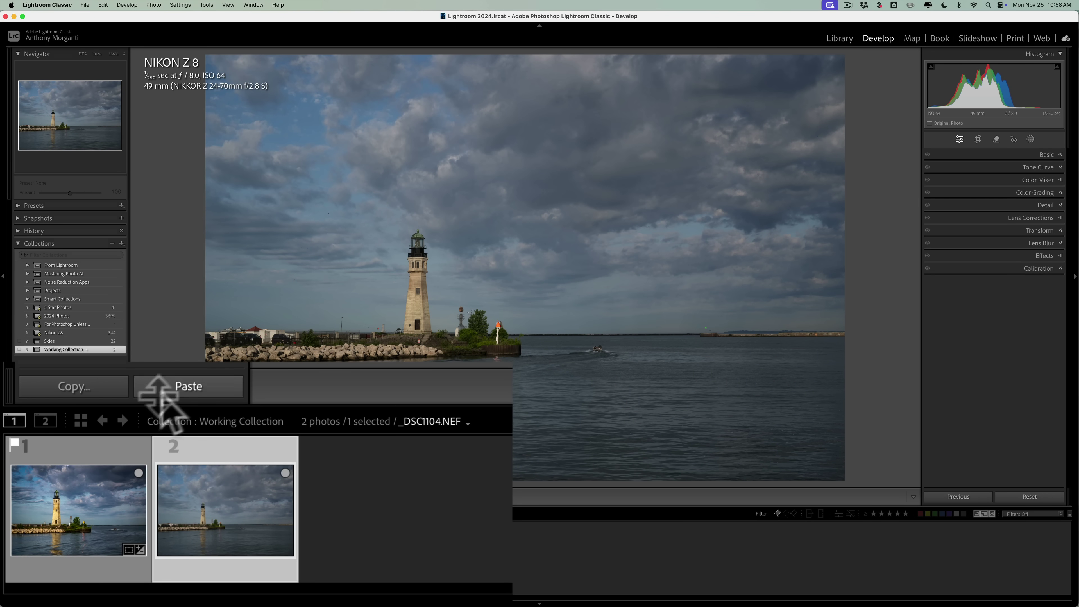
left_click(84, 499)
left_click(83, 499)
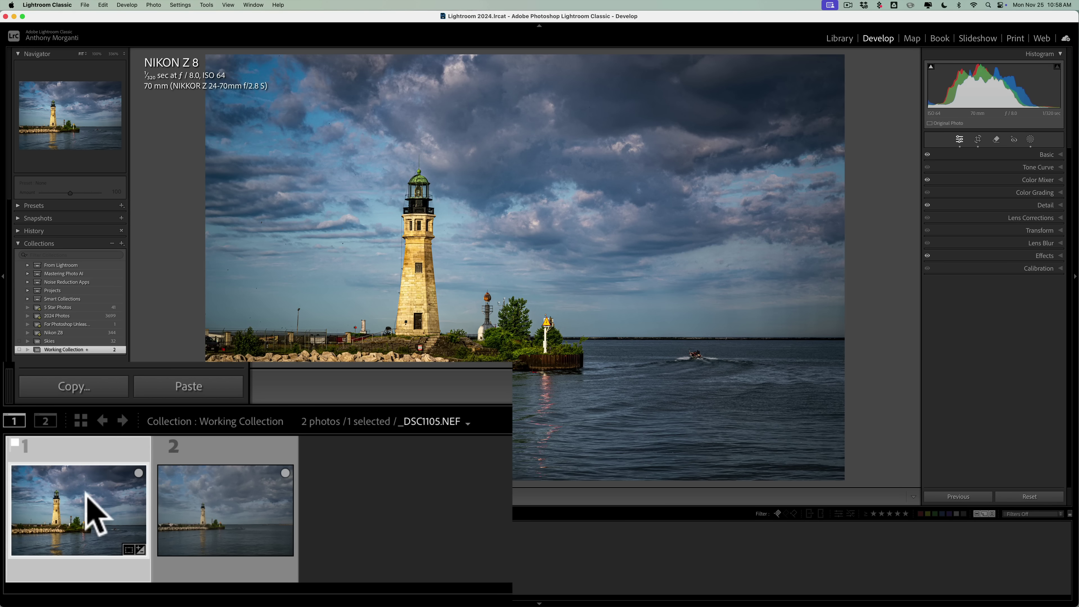
left_click(73, 386)
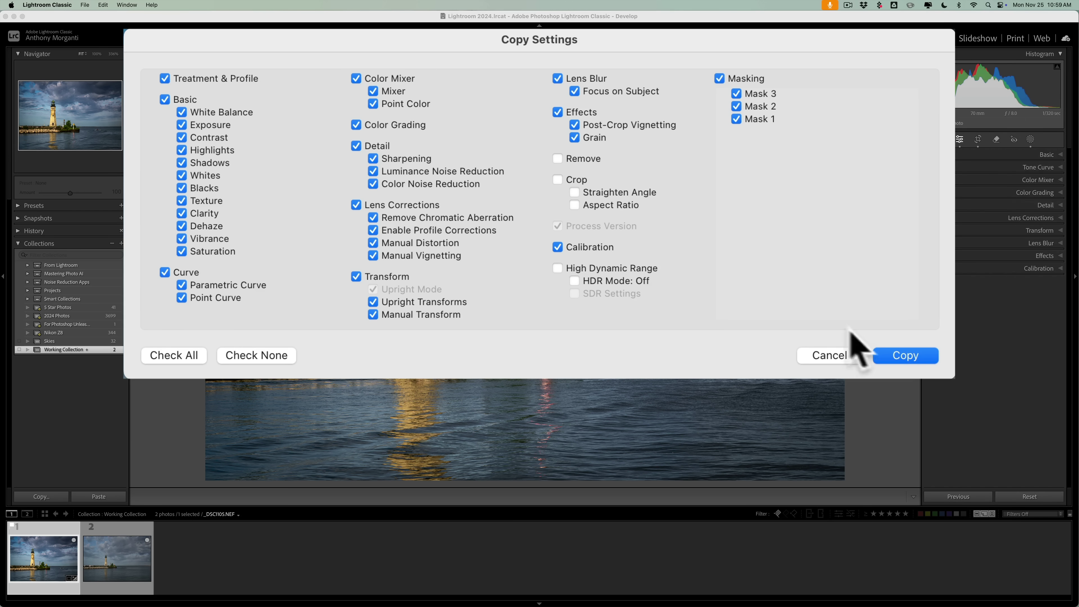
- Copy the checked edit settings and paste them onto _DSC1104.NEF
left_click(898, 359)
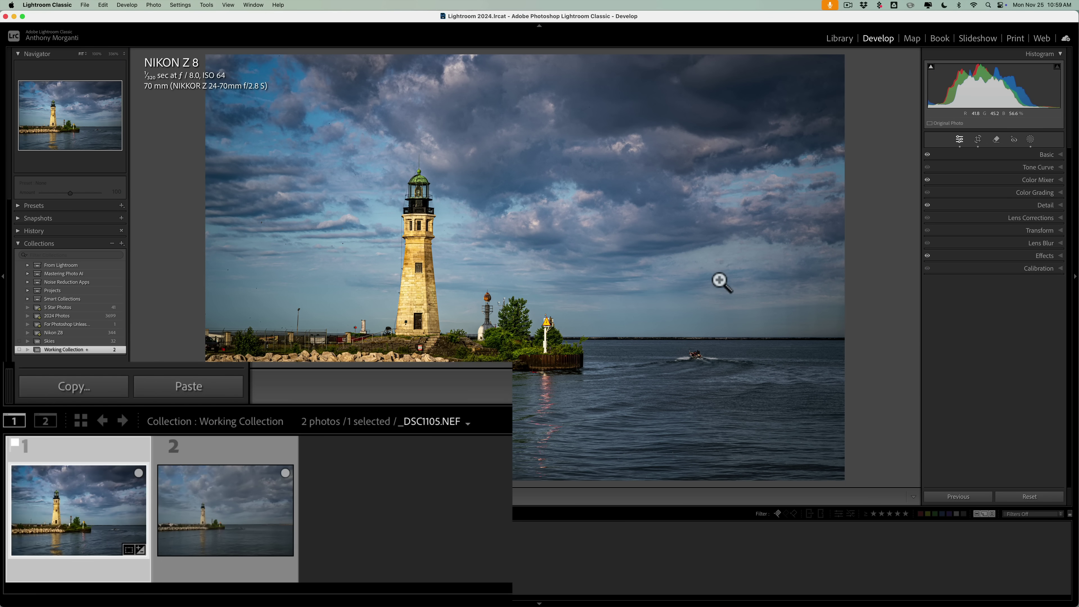
left_click(223, 499)
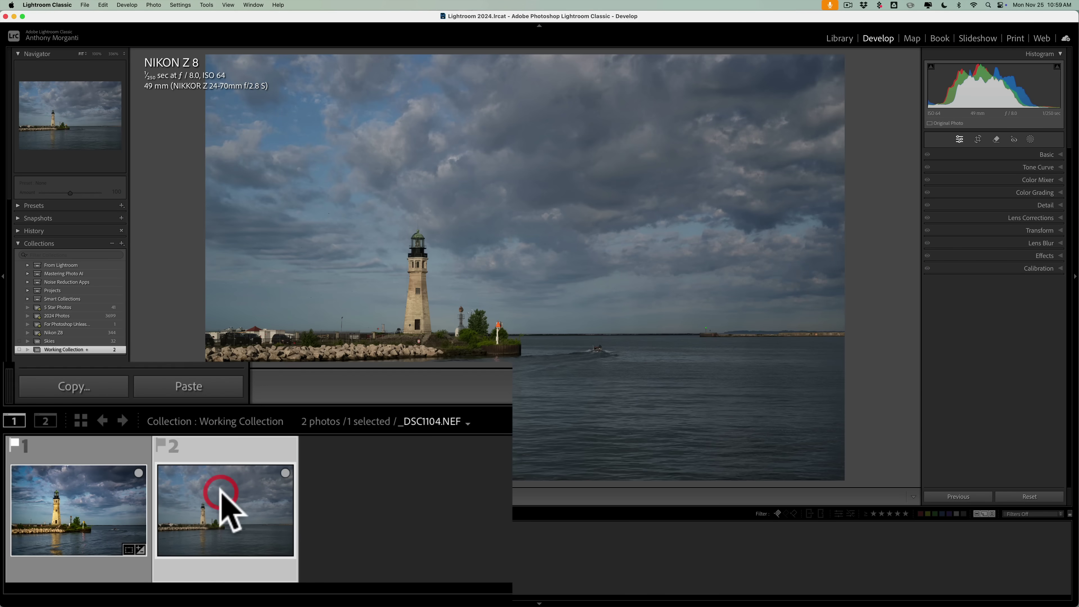
left_click(195, 387)
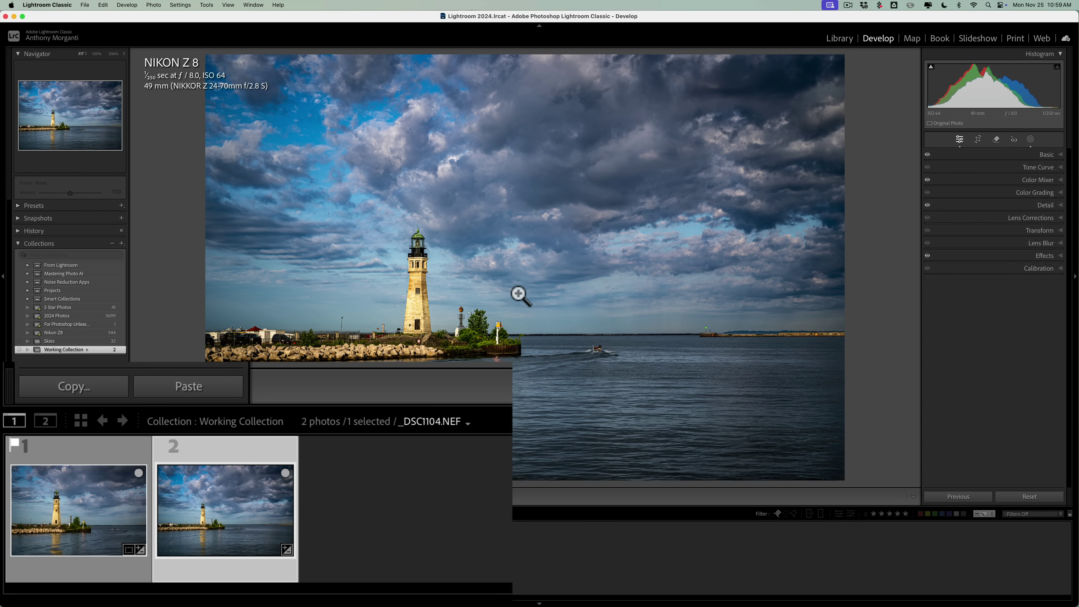
- Undo the paste with Cmd+Z and reselect the edited _DSC1105.NEF
key("super")
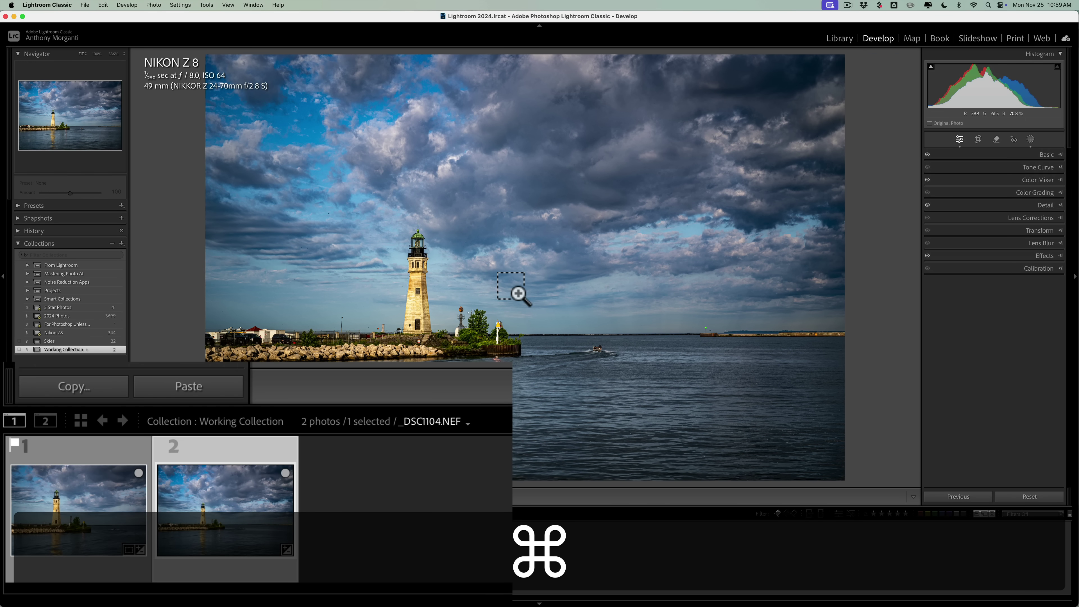
key("super+z")
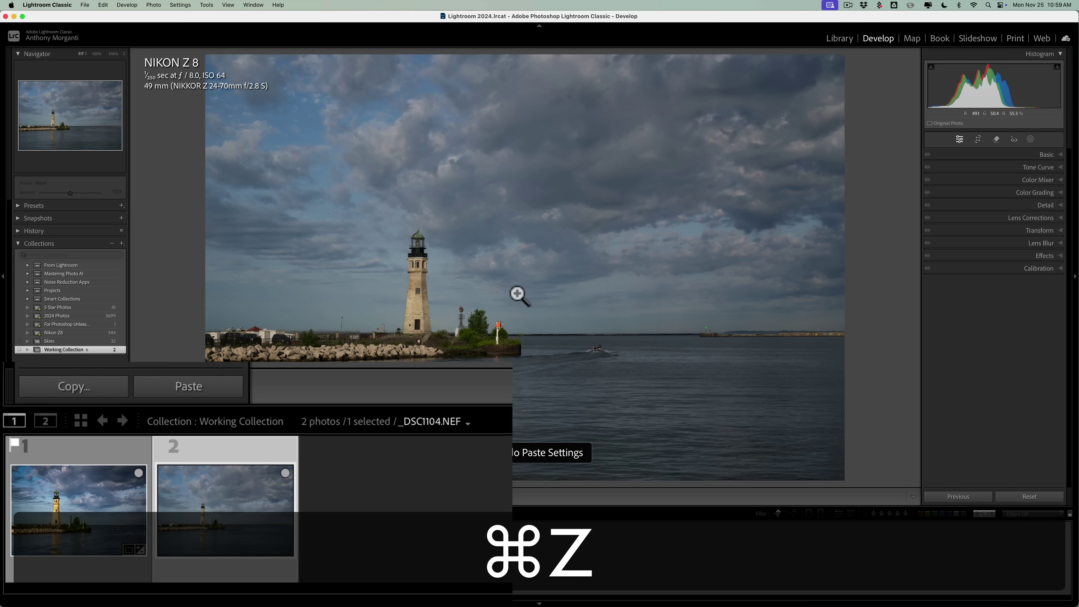
left_click(72, 495)
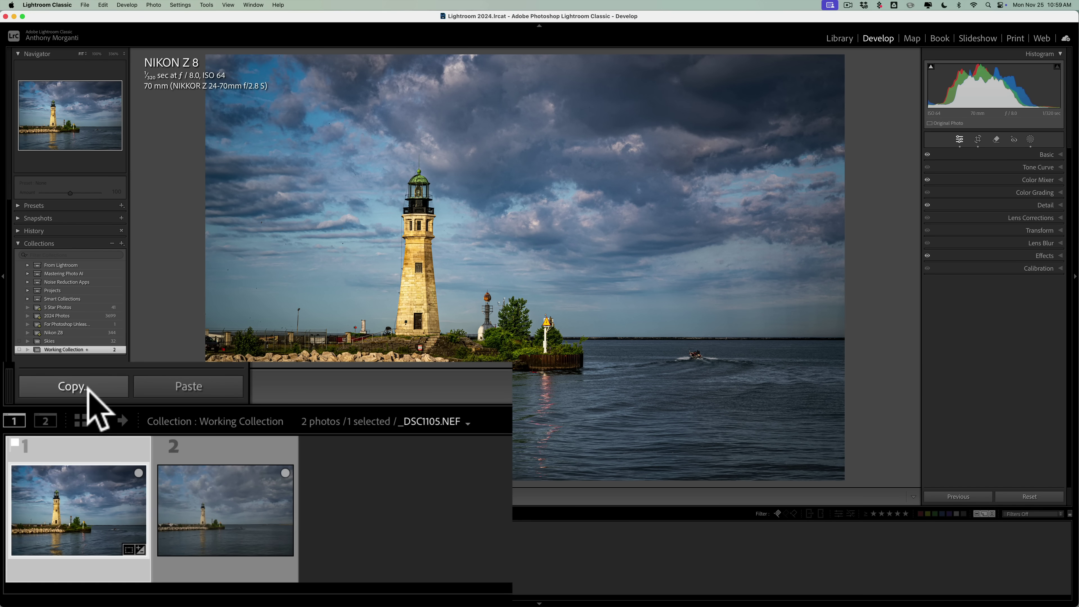
- Cancel the Copy Settings dialog, then Option-click Copy to copy all edits without it
left_click(84, 387)
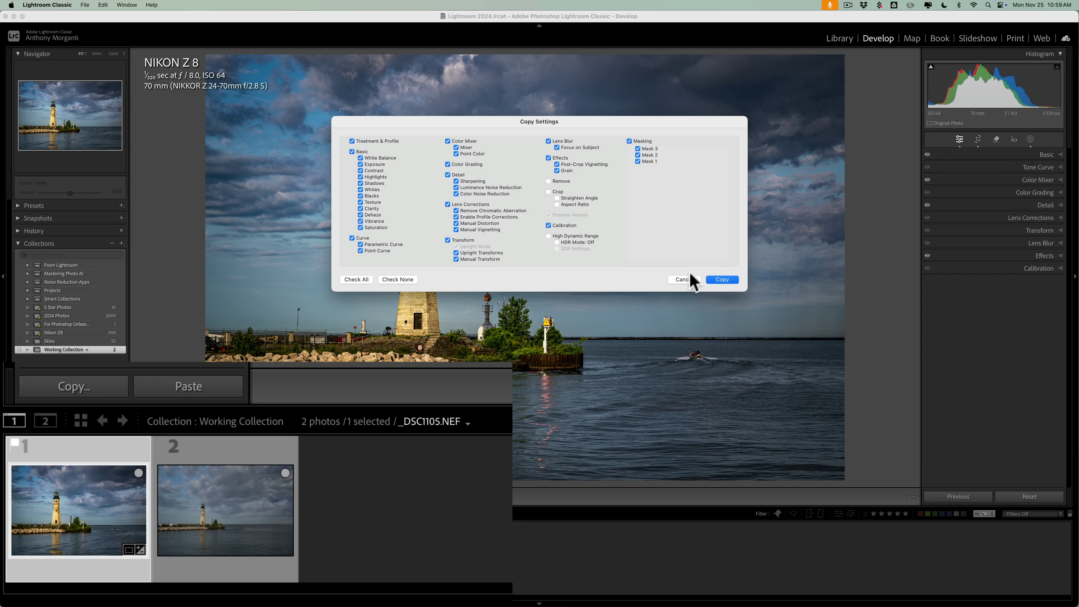
left_click(684, 280)
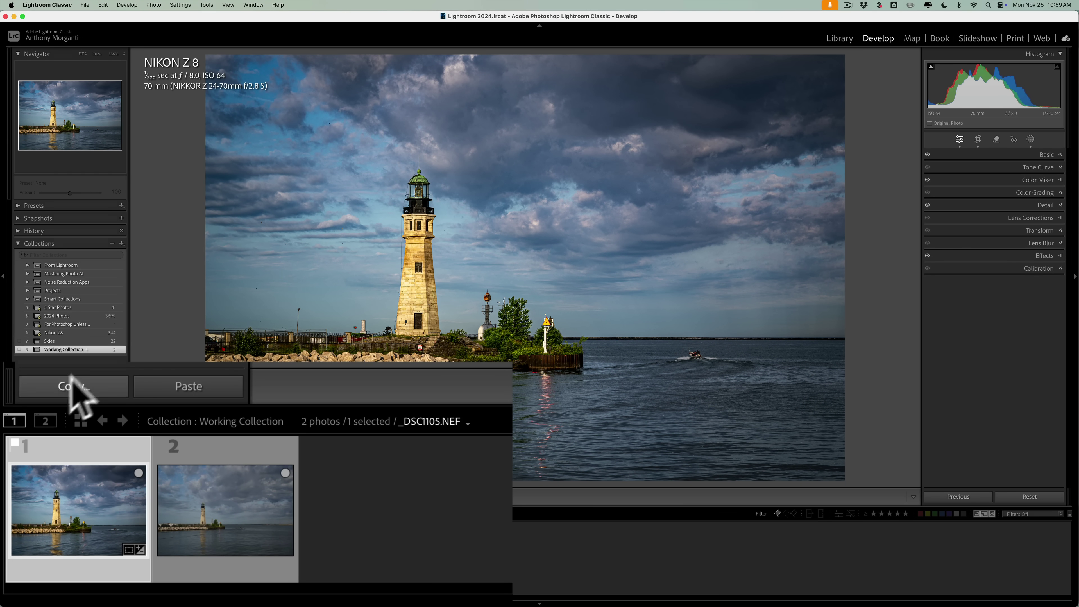
key("alt")
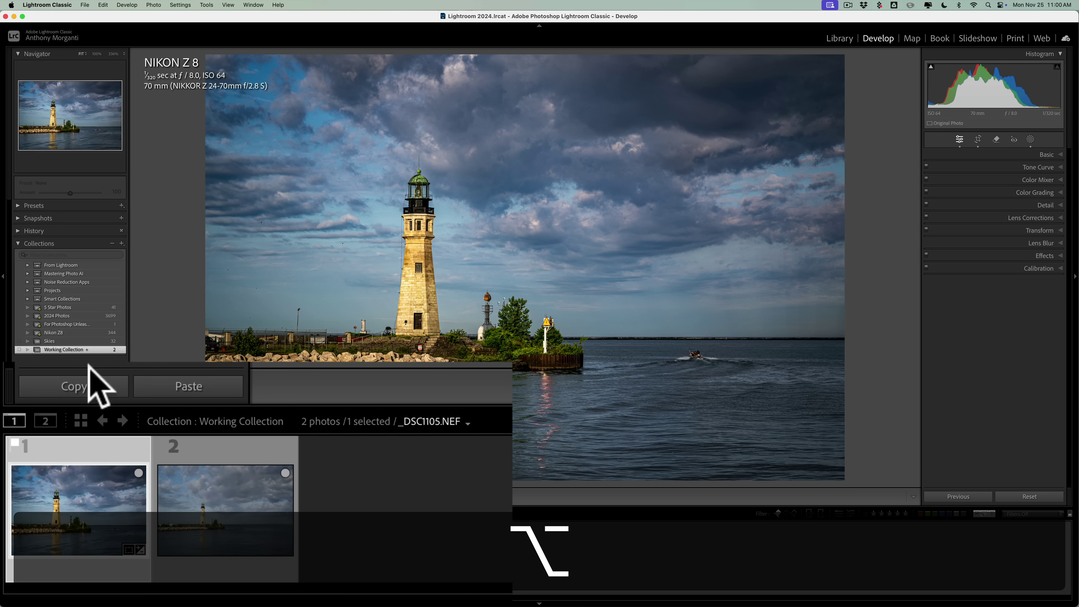
left_click(78, 387)
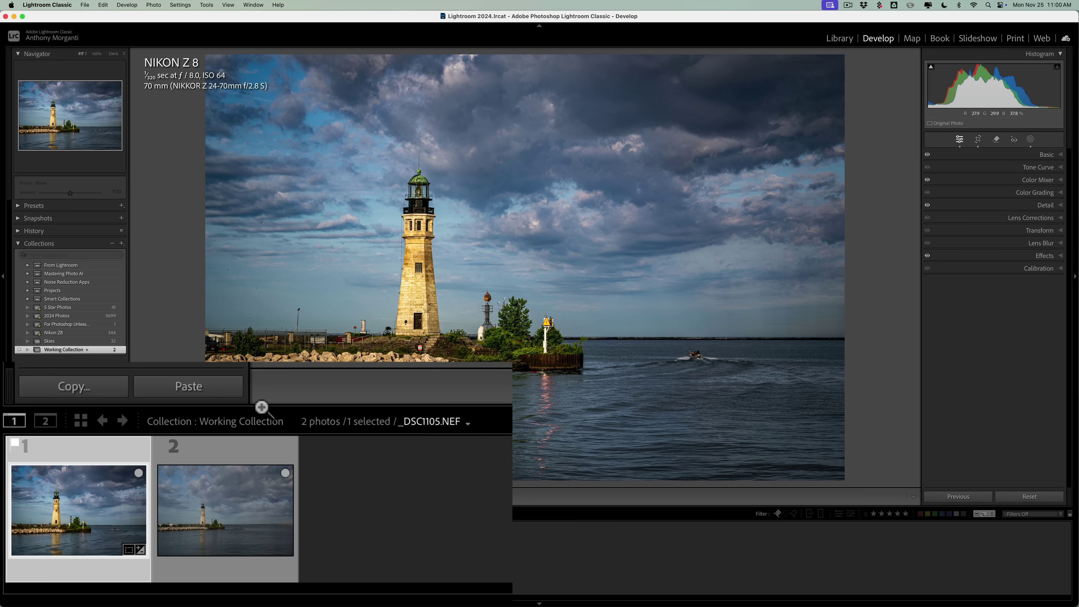
- Paste the edits onto _DSC1104.NEF, undo the paste, and return to _DSC1105.NEF
left_click(238, 498)
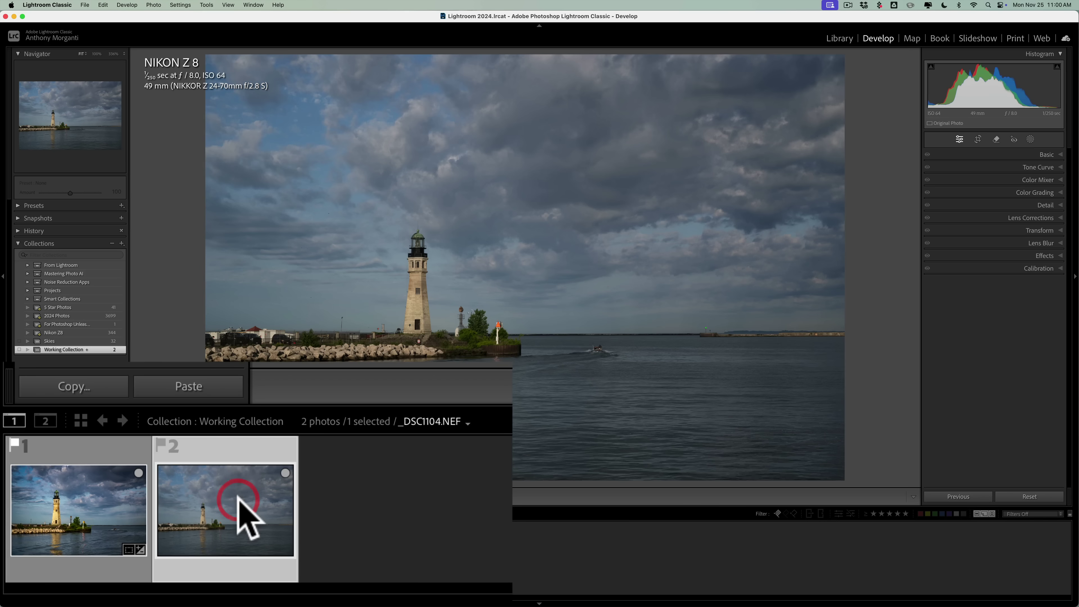
left_click(198, 385)
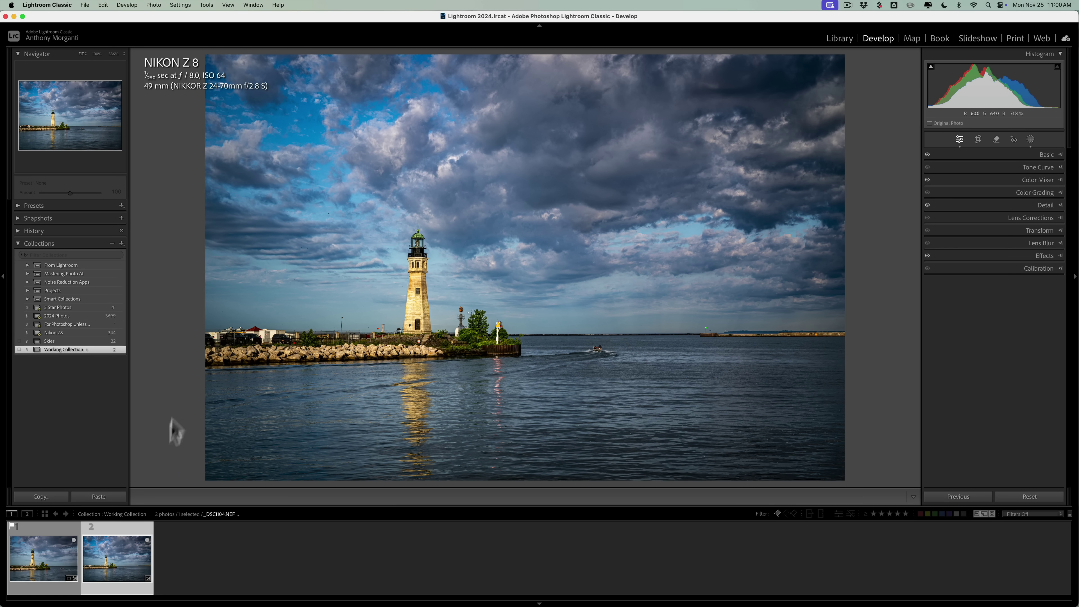
key("super+z")
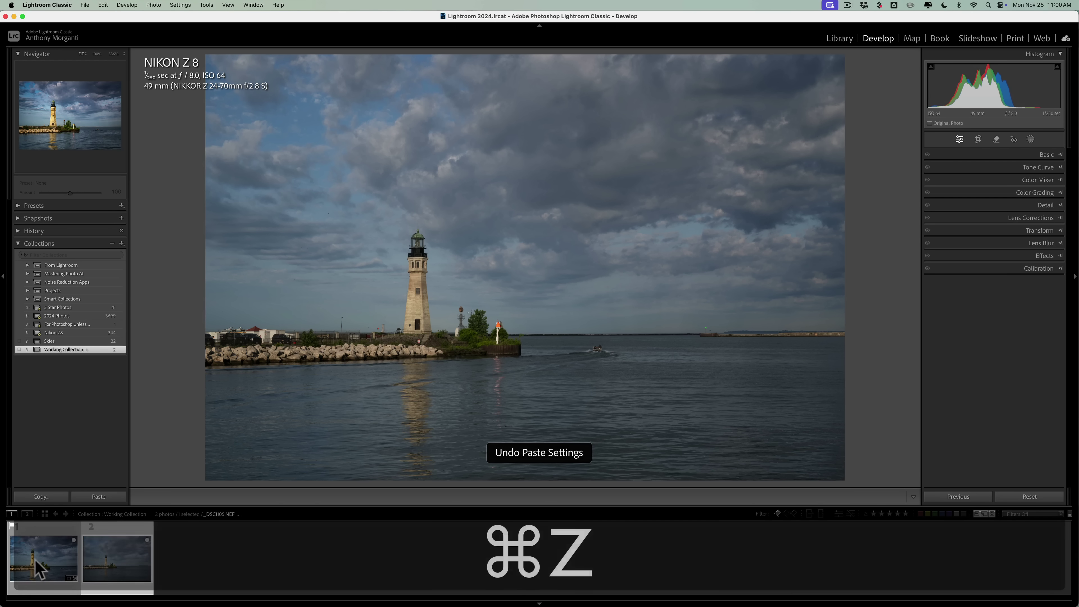
left_click(36, 563)
- Dismiss the Copy Settings dialog again and Option-click Copy to copy everything at once
left_click(42, 497)
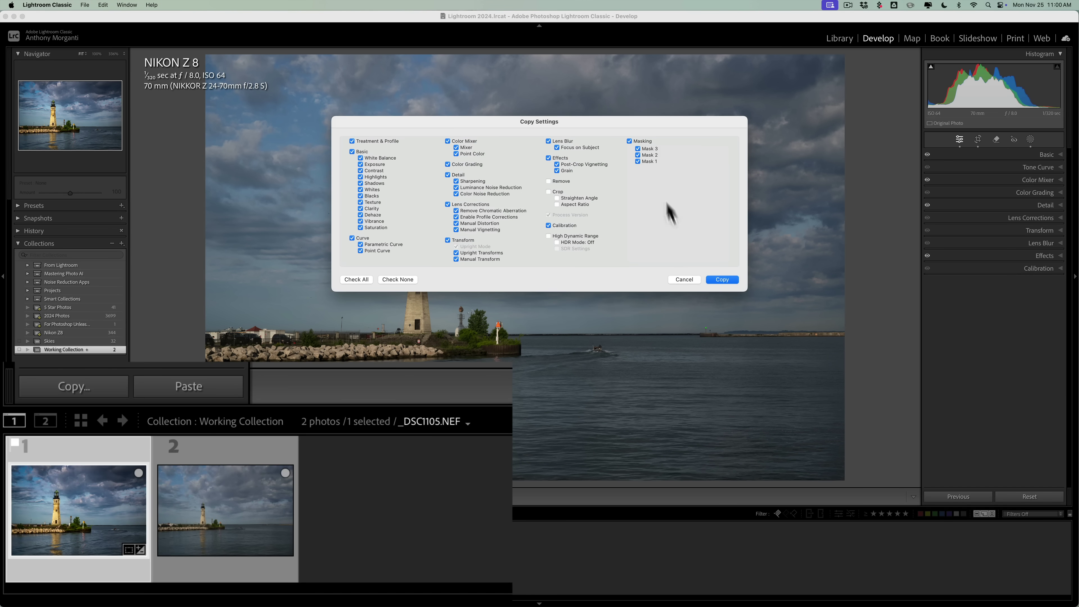
left_click(678, 279)
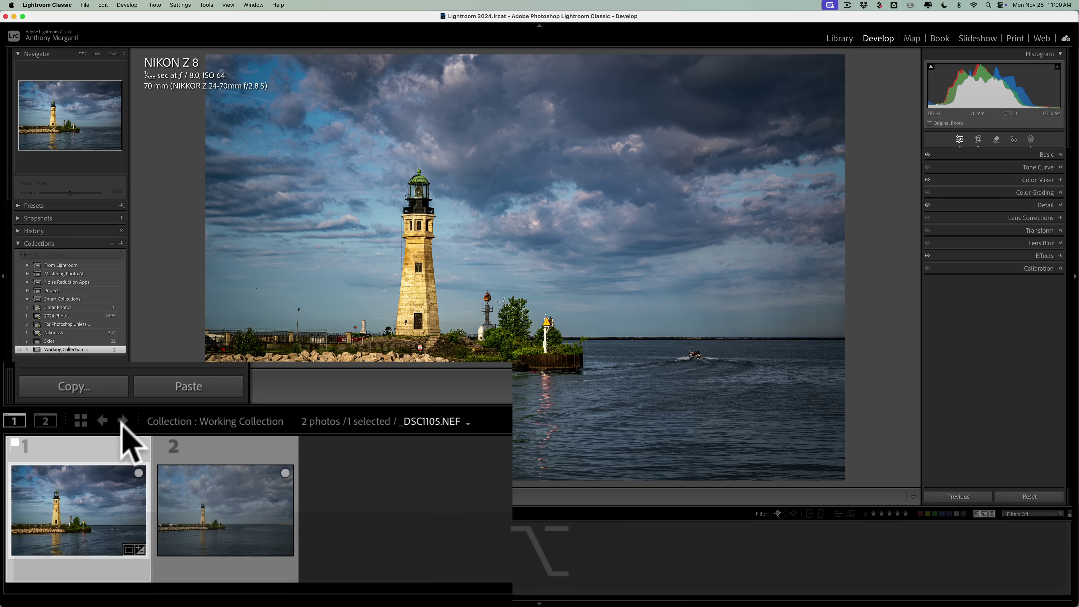
left_click(80, 386, "alt")
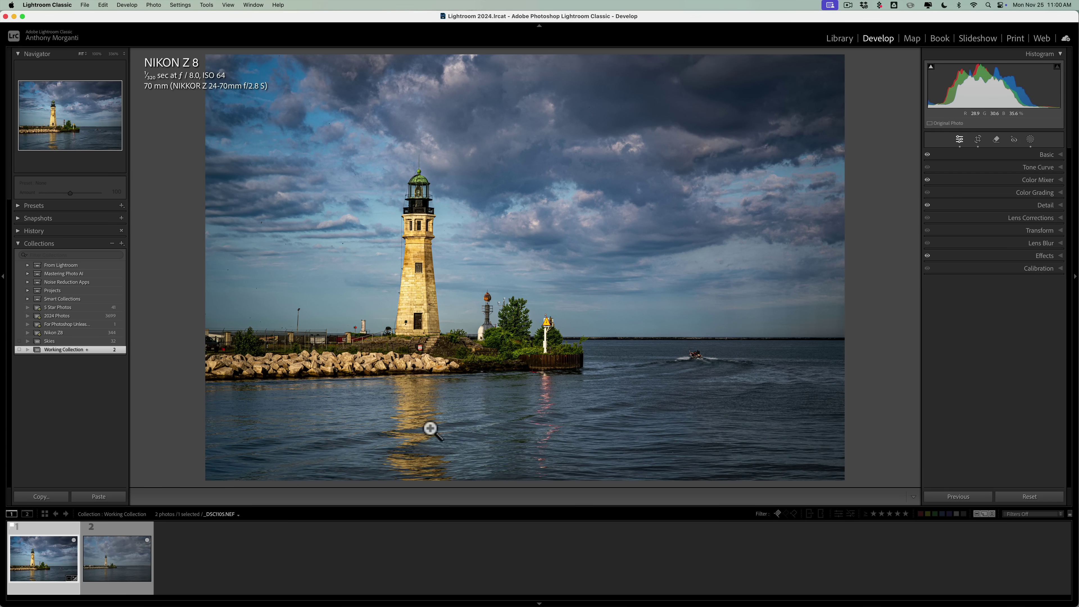
- Switch to Library and hold Option to turn Import/Export into Import Catalog/Export Catalog
left_click(837, 38)
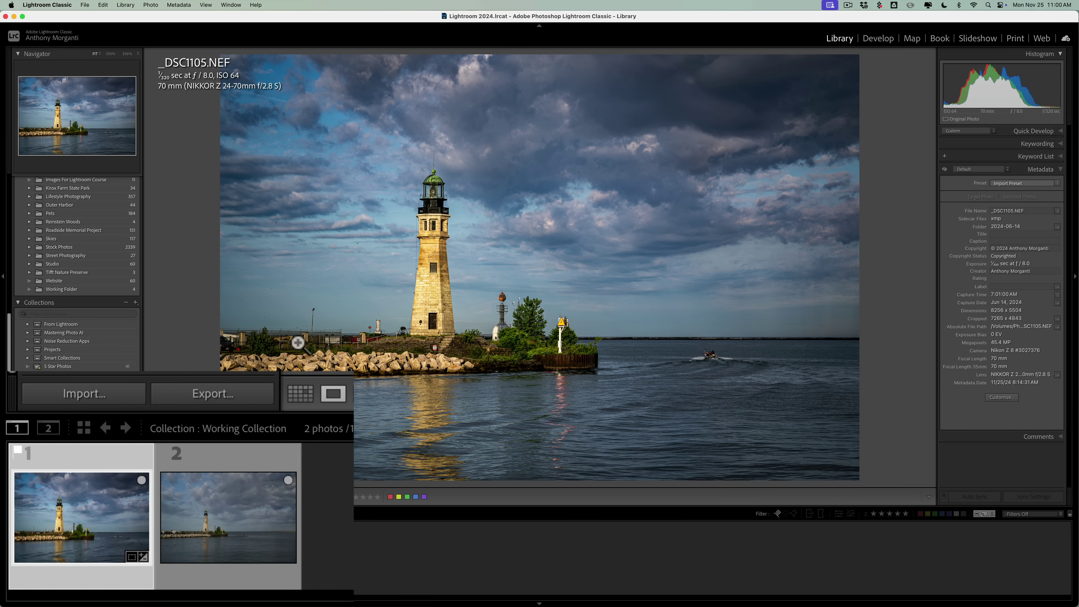
key("alt")
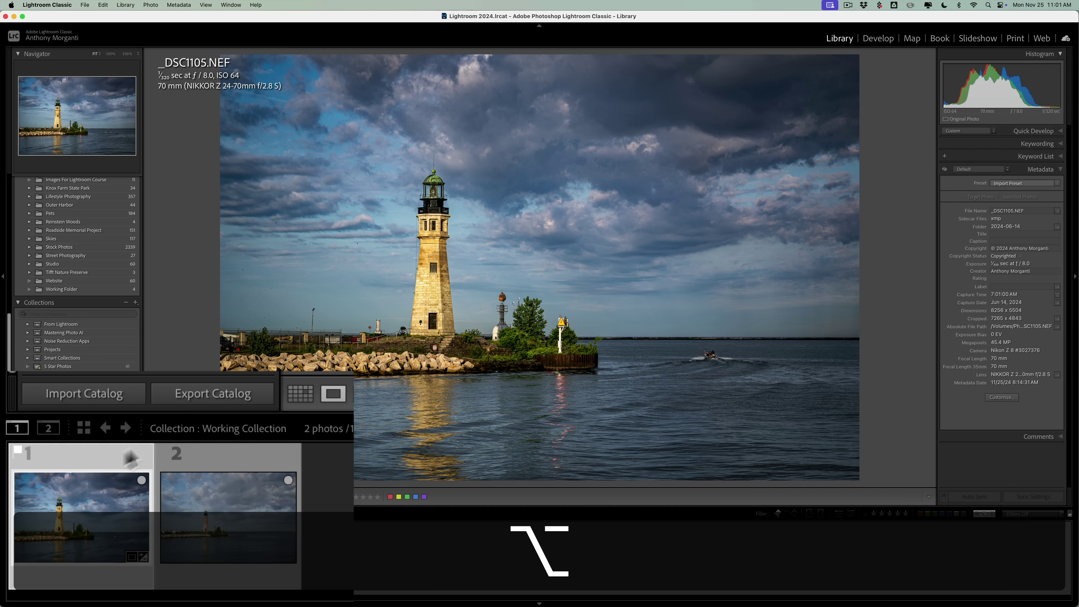
key("alt")
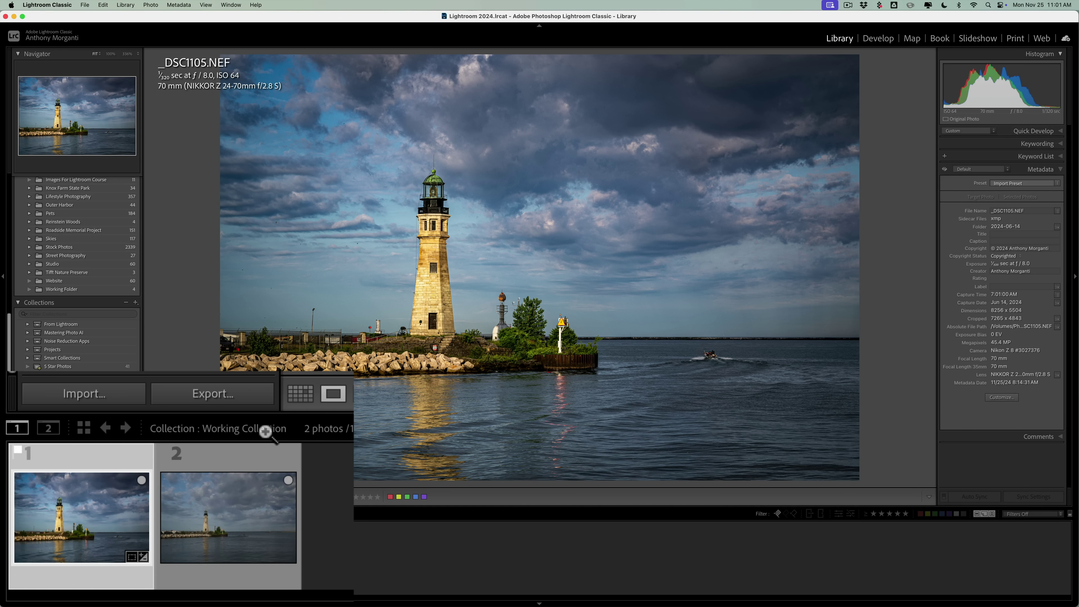
key("alt")
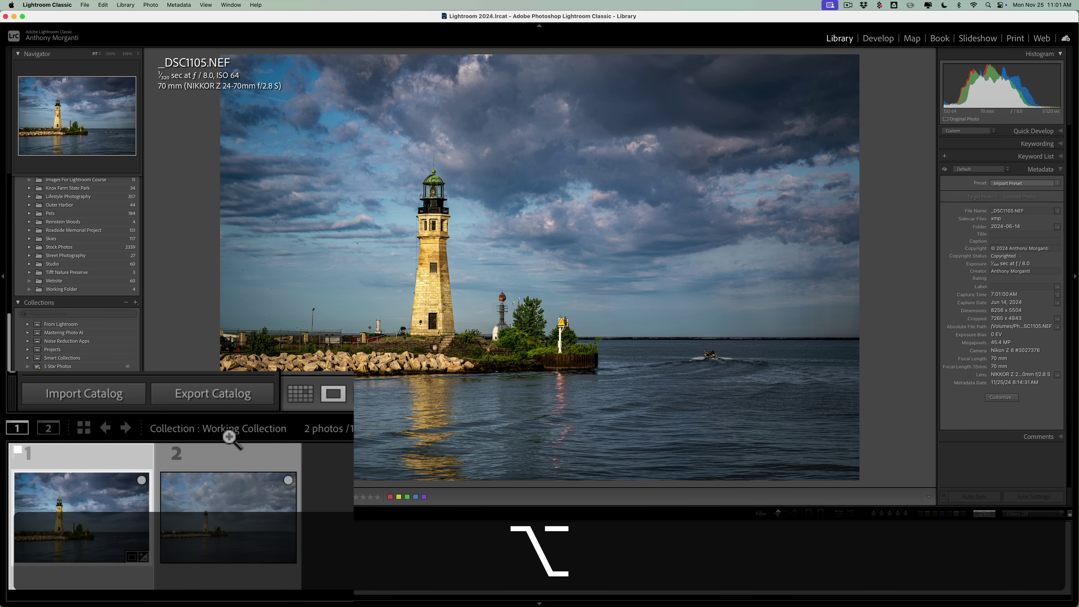